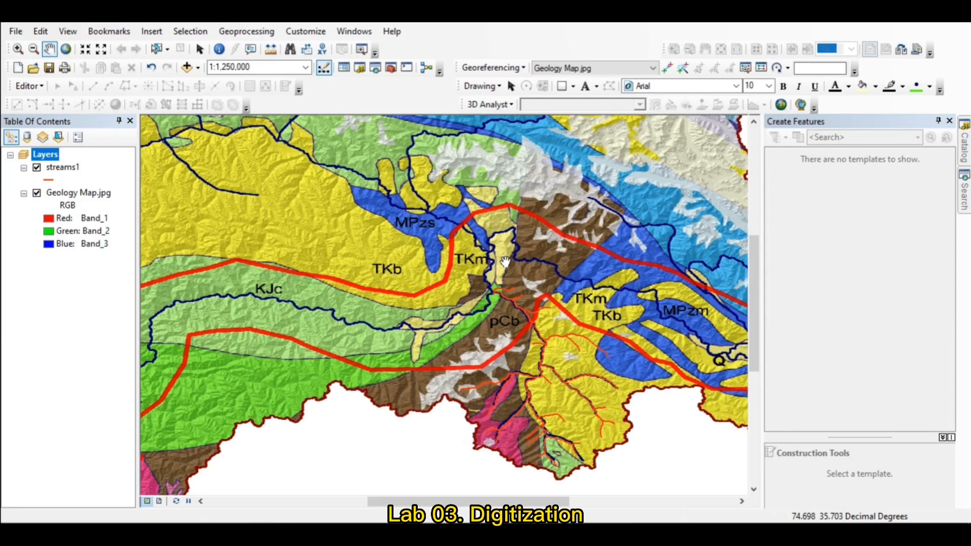
Add watershed.shp to the map from the Watershed polygon folder inside the Digitization student data folder.
scroll(506, 262, "down", 5)
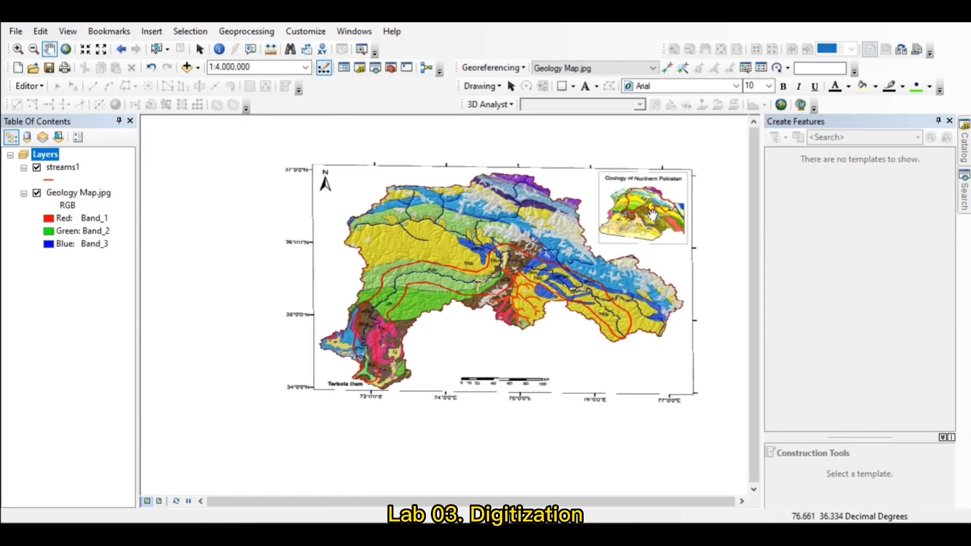
scroll(536, 274, "up", 3)
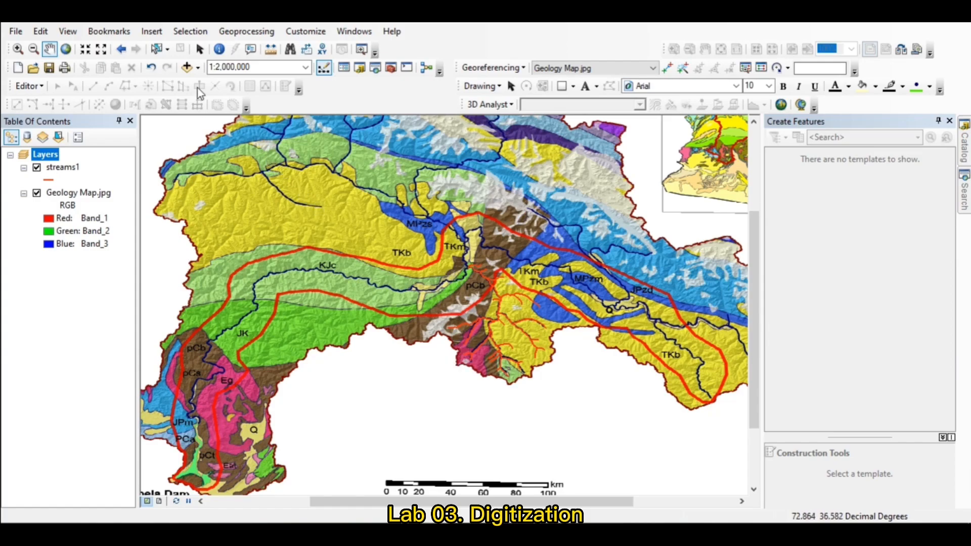
left_click(198, 69)
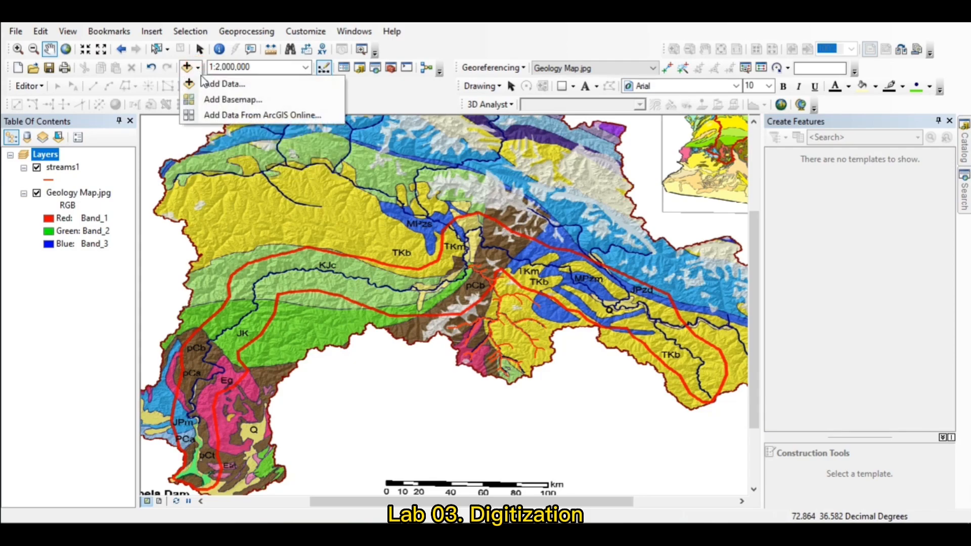
left_click(213, 83)
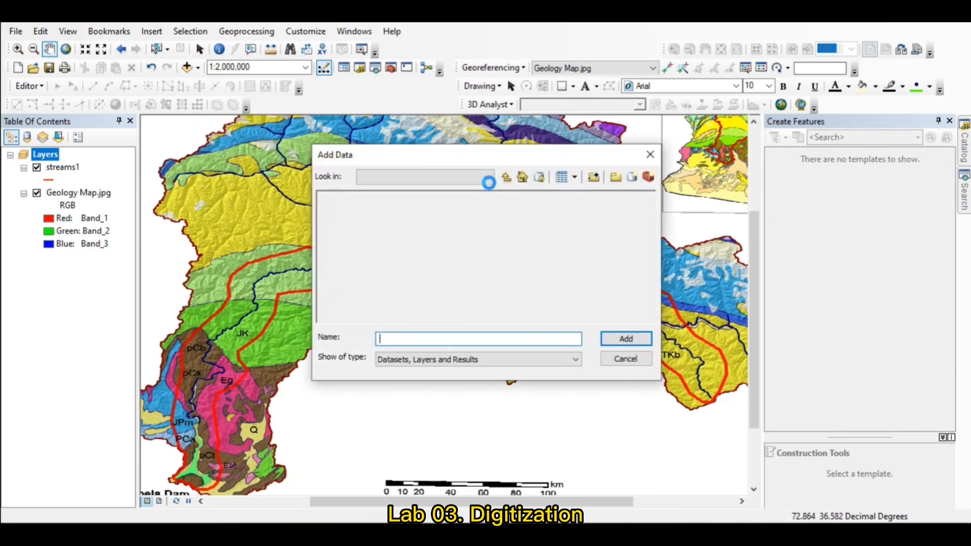
left_click(489, 179)
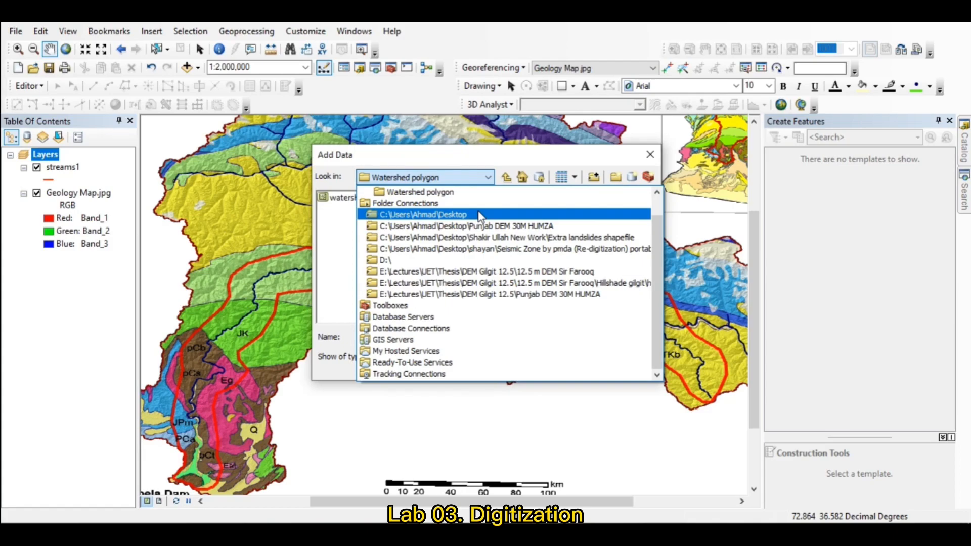
left_click(432, 219)
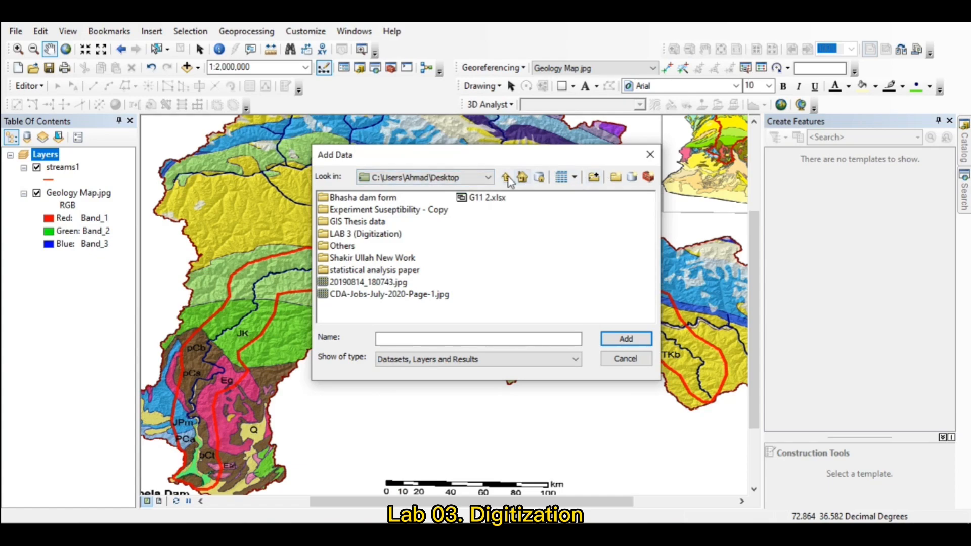
double_click(357, 235)
double_click(363, 201)
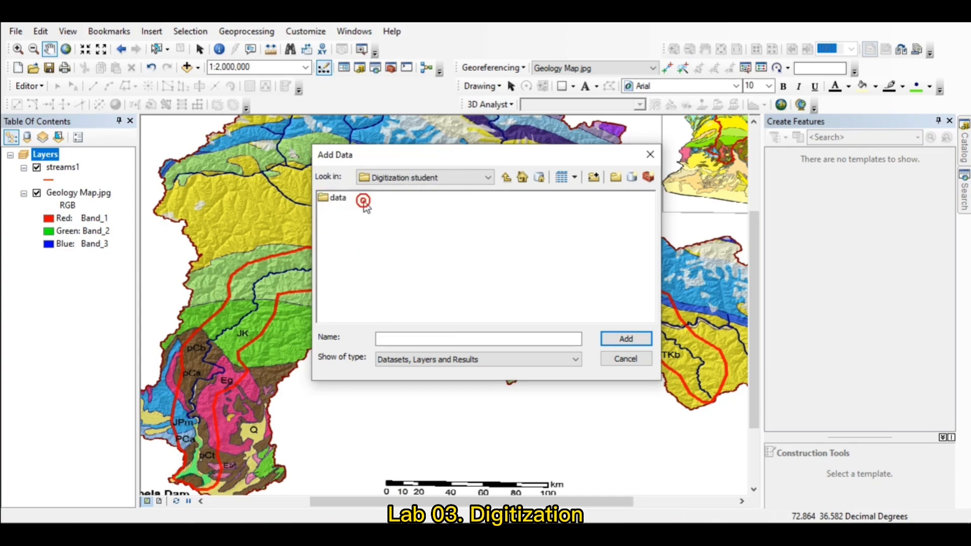
double_click(335, 198)
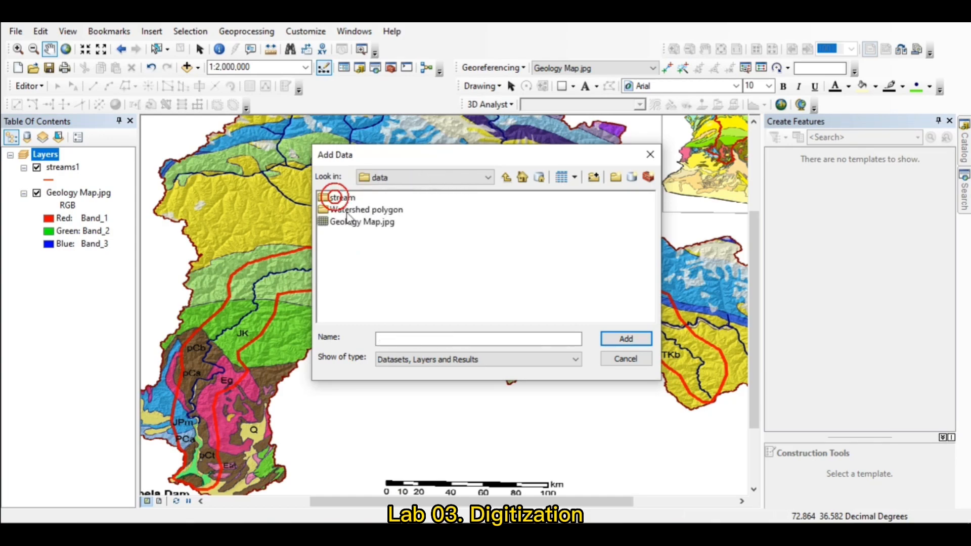
double_click(382, 211)
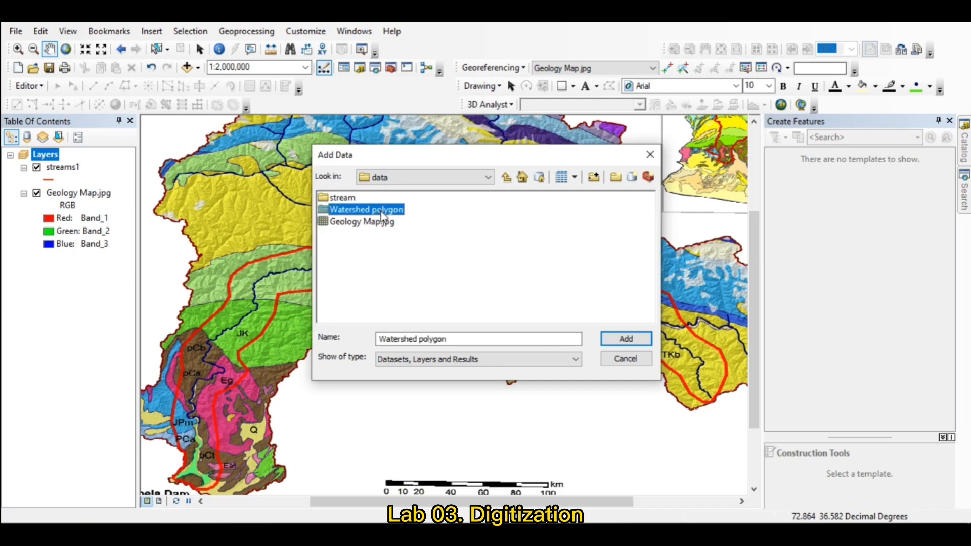
left_click(357, 200)
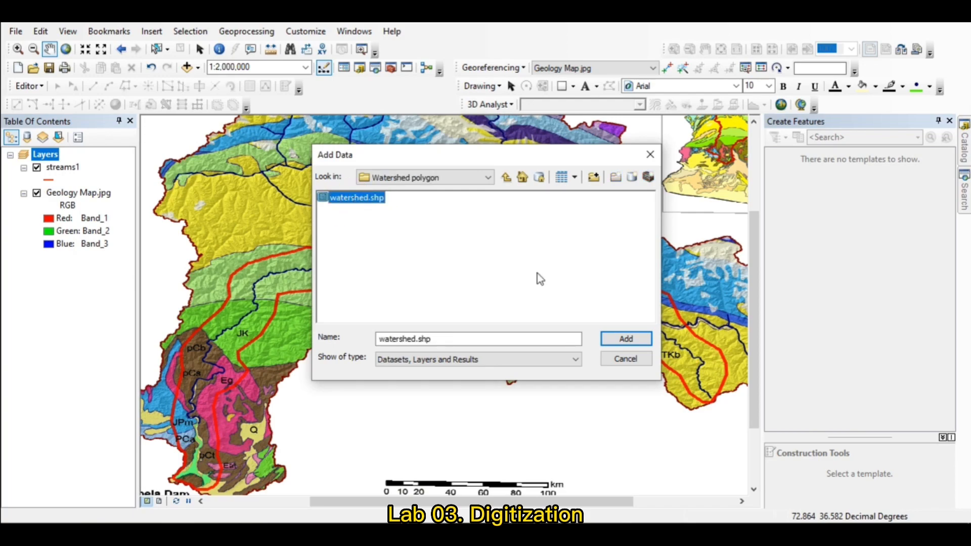
left_click(615, 338)
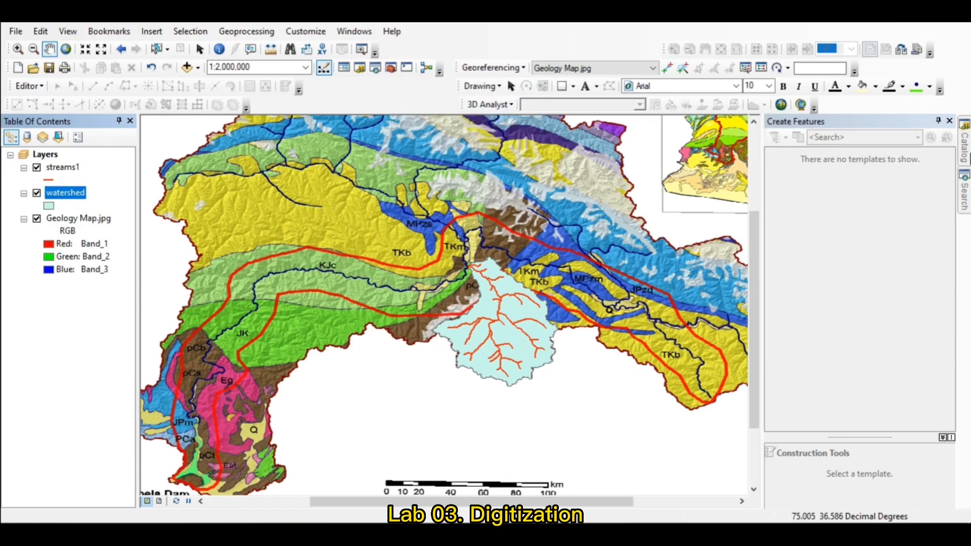
Search for "extract by mask" and open the Extract by Mask (Spatial Analyst) tool.
left_click(965, 200)
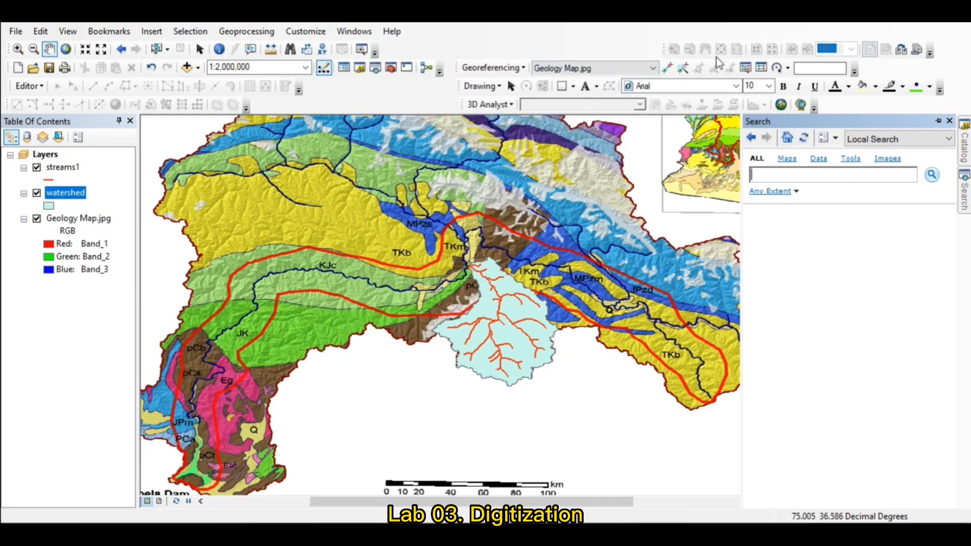
type("extract")
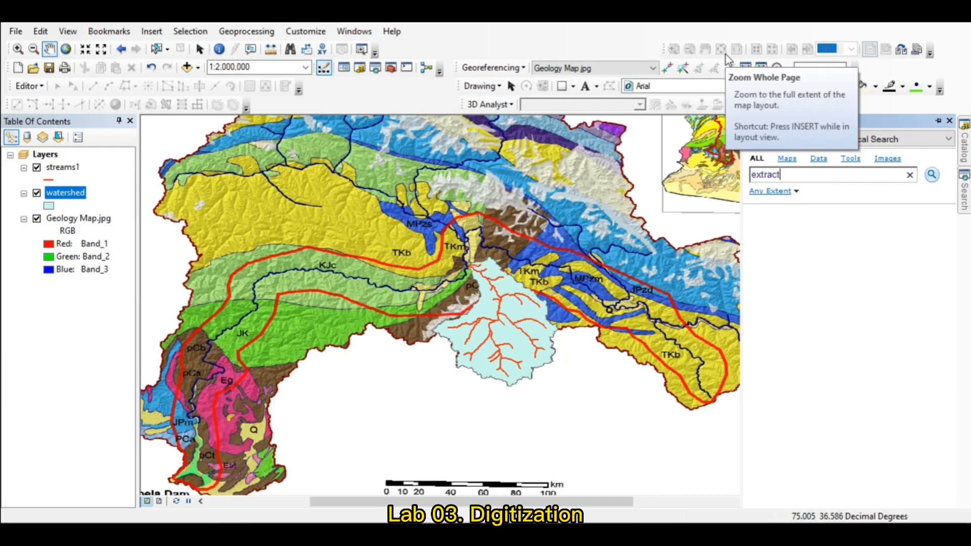
type(" by mask")
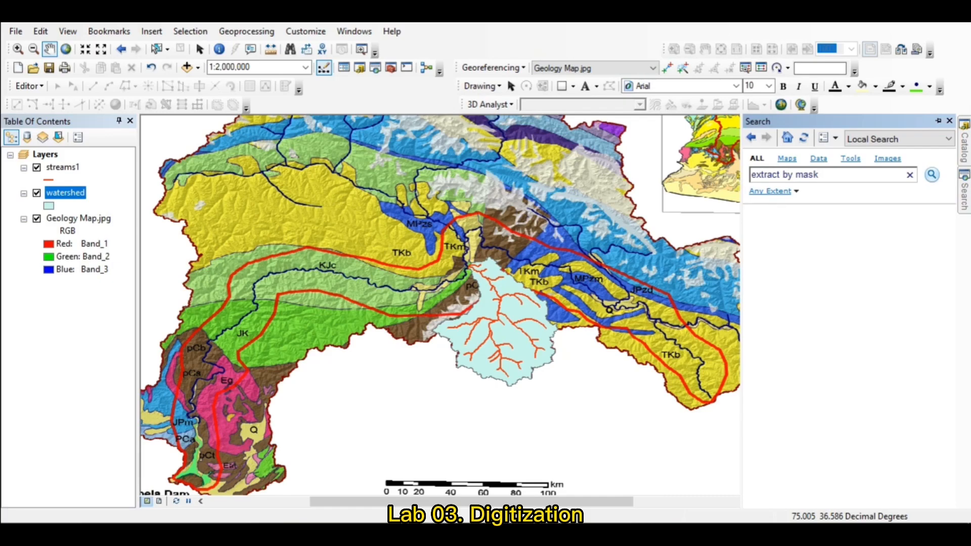
key("Return")
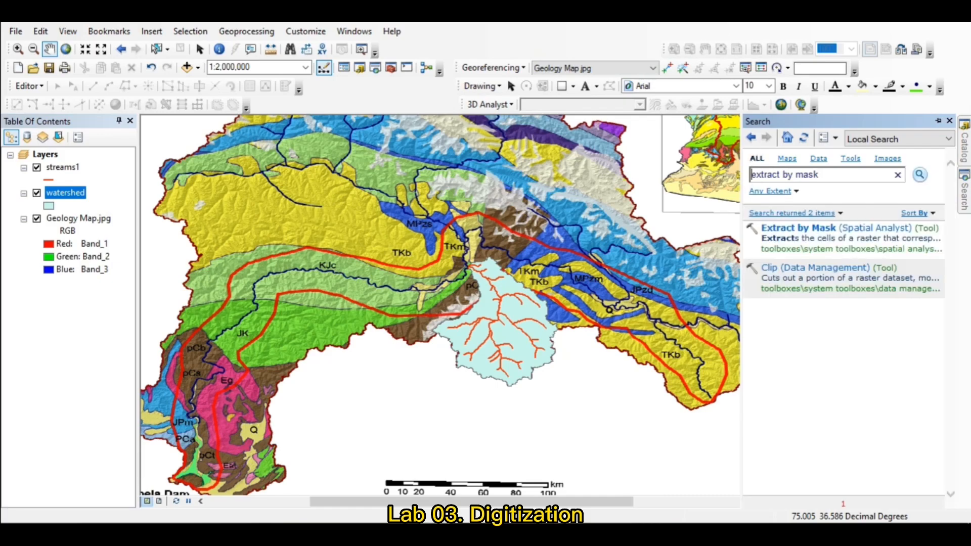
left_click(852, 230)
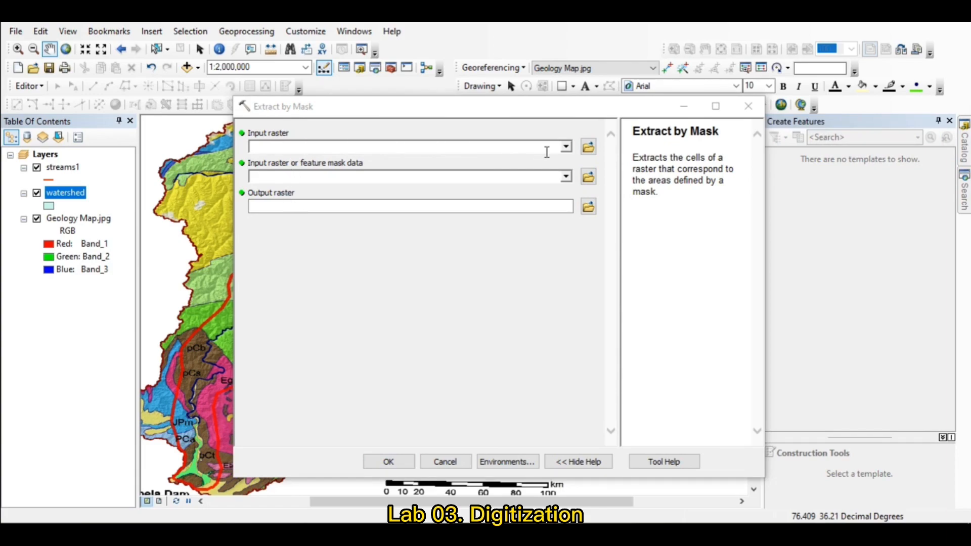
Set Geology Map.jpg as the input raster and watershed as the feature mask data.
left_click(566, 147)
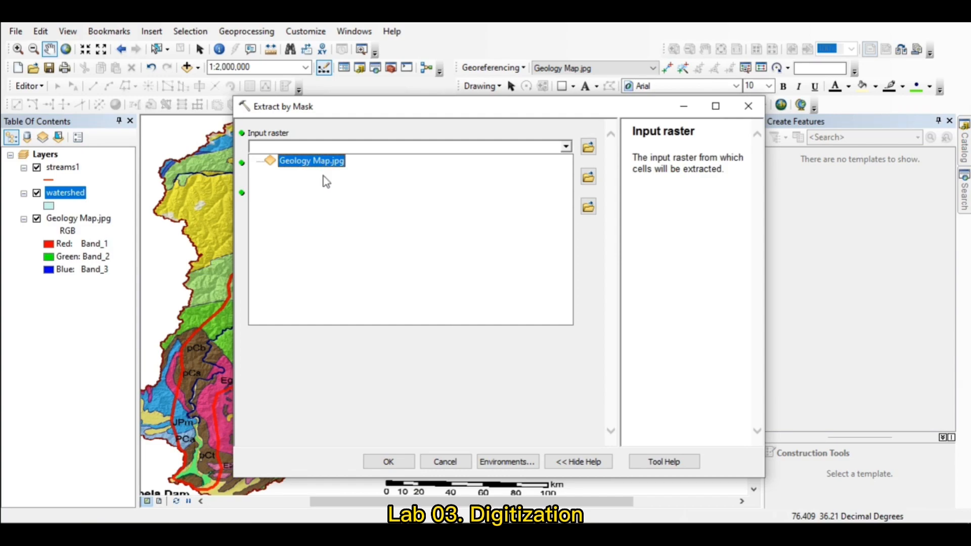
left_click(326, 168)
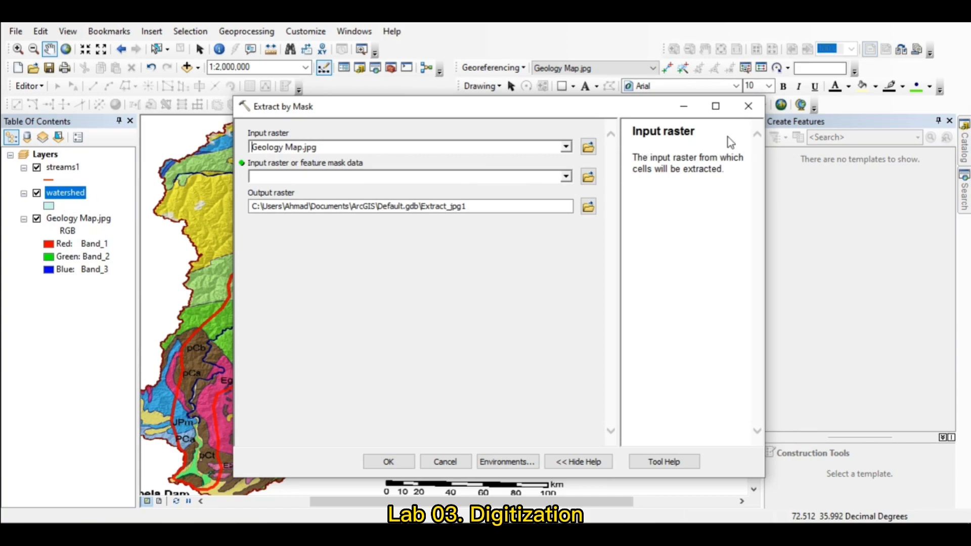
left_click(567, 176)
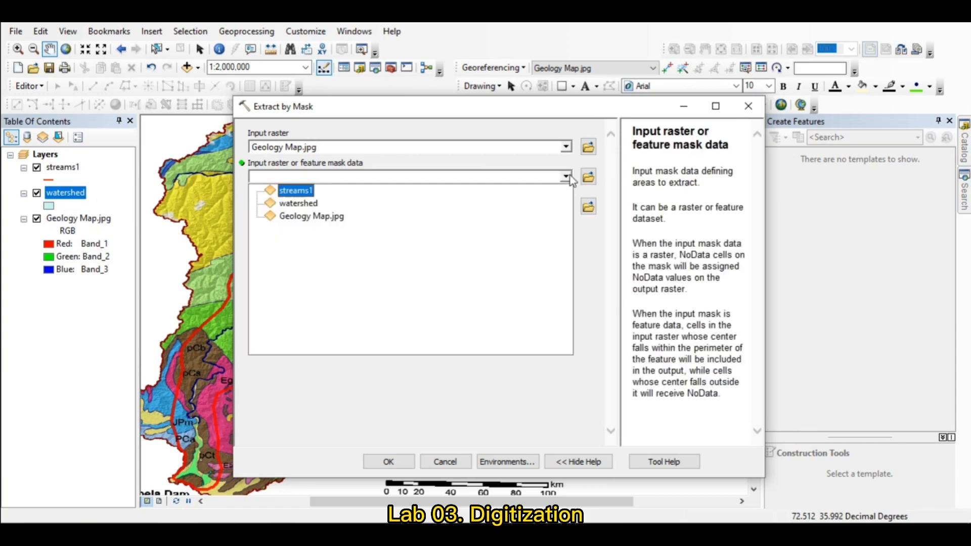
left_click(310, 204)
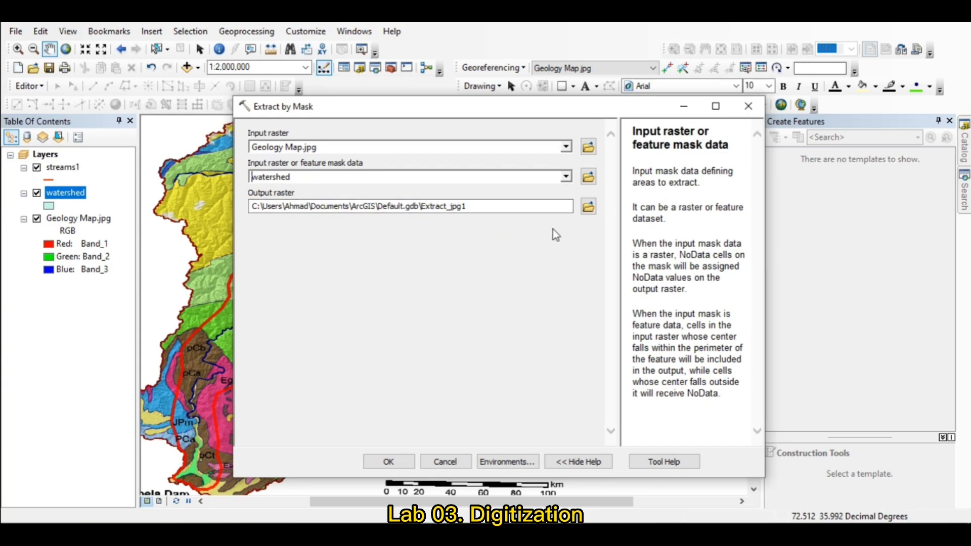
Browse for the output raster location, create a folder named Lab 3 on the Desktop and open it.
left_click(588, 207)
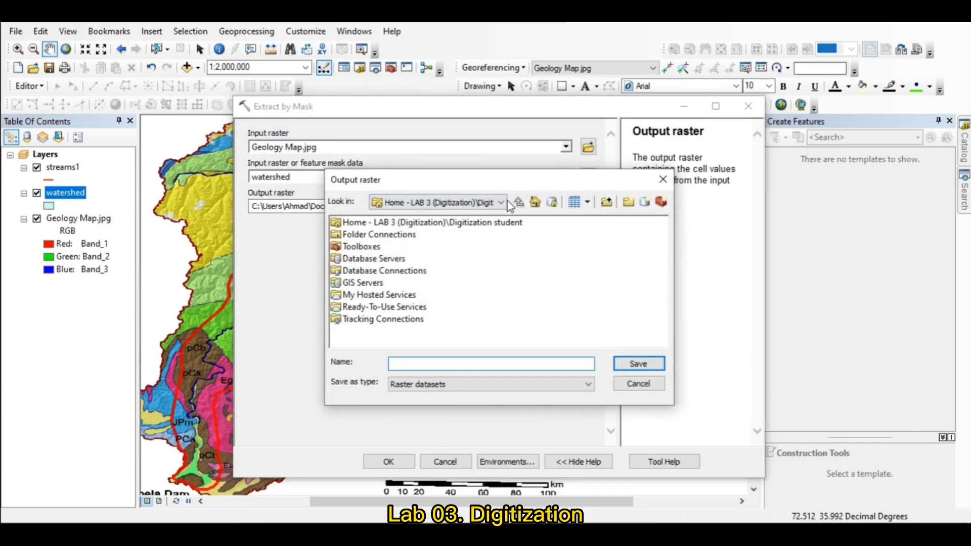
left_click(499, 202)
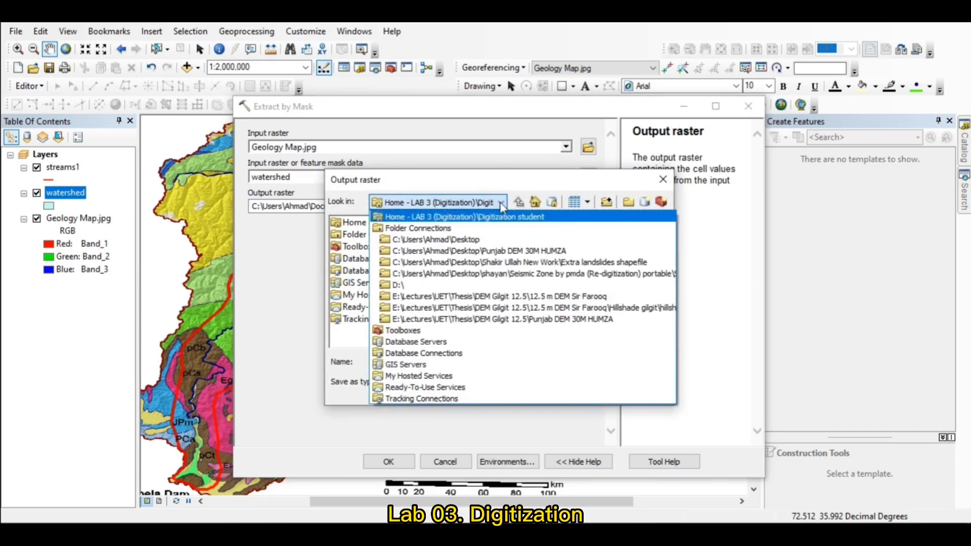
left_click(479, 240)
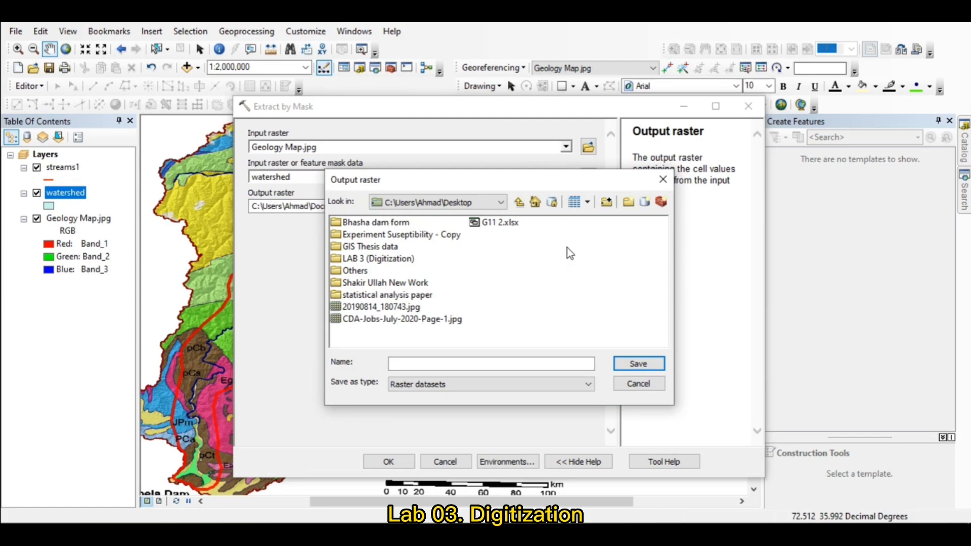
left_click(628, 202)
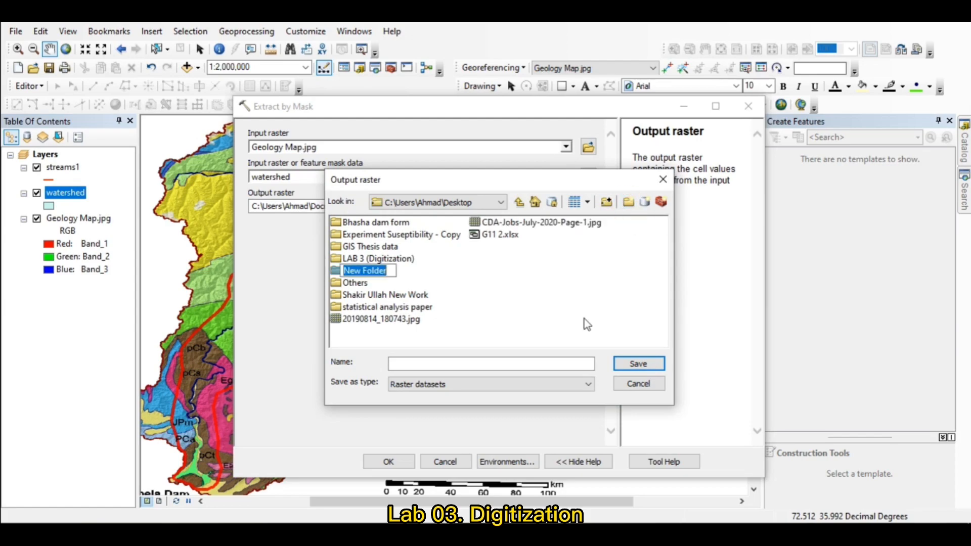
type("Lab 3")
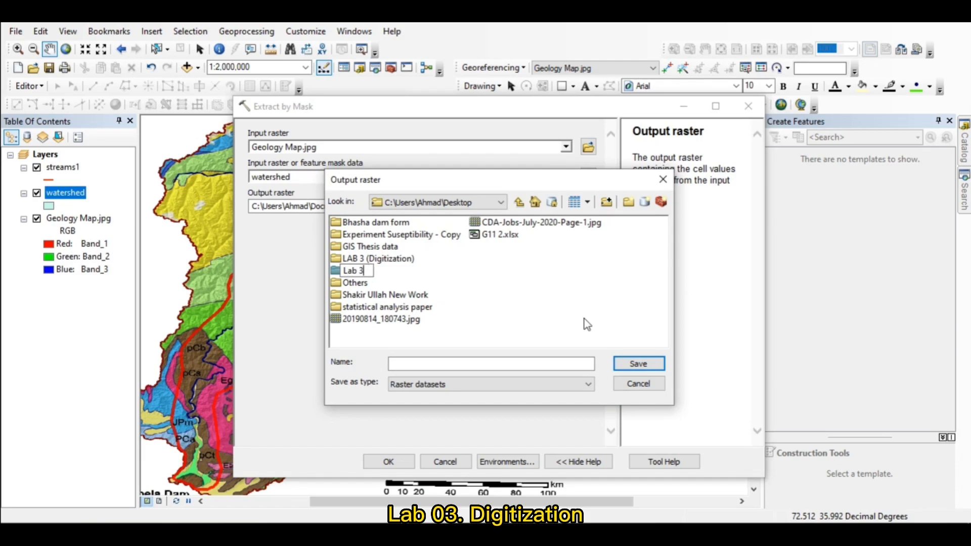
left_click(578, 292)
double_click(338, 270)
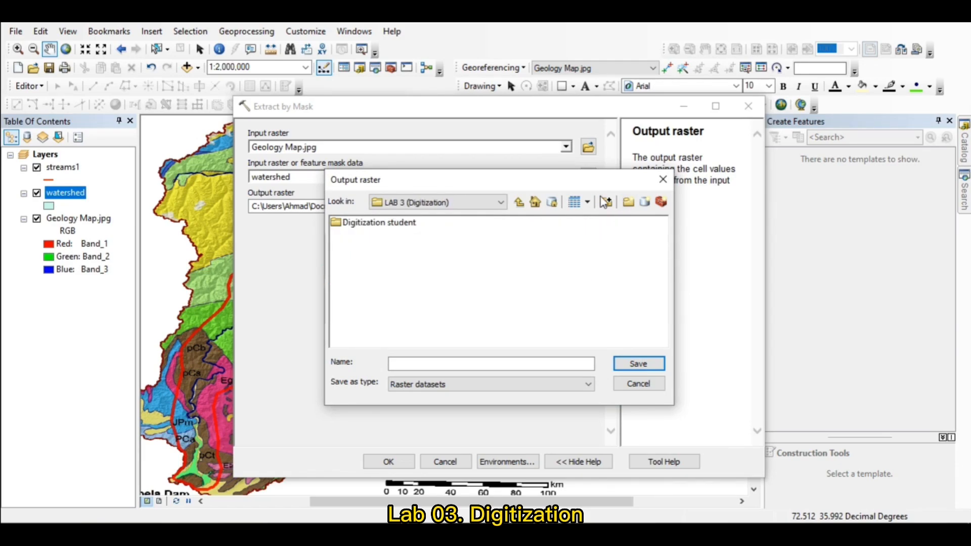
left_click(519, 203)
double_click(353, 260)
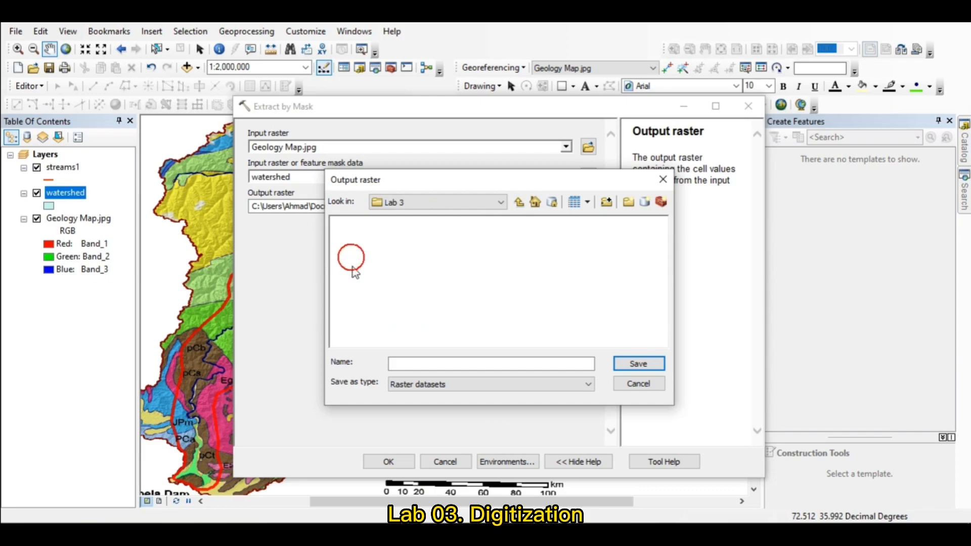
Create a folder named "Extract by mask" inside Lab 3 and open it.
left_click(629, 203)
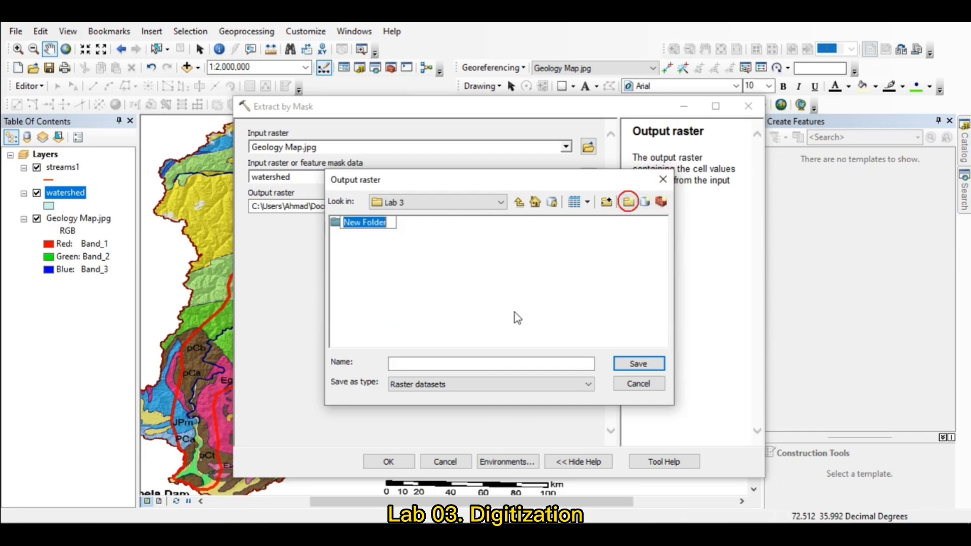
type("Extr")
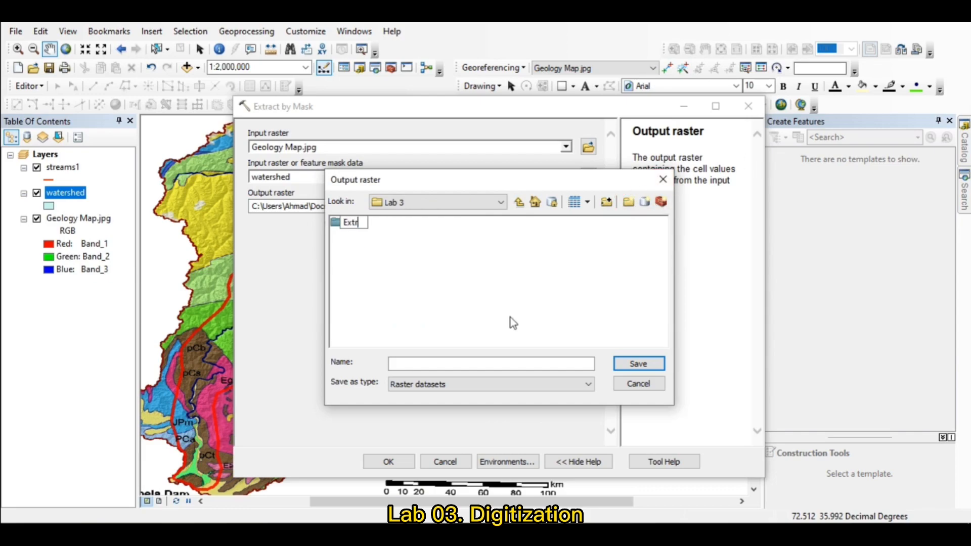
type("act by mask")
left_click(510, 318)
double_click(395, 224)
Save the output raster as ext_msk in the Extract by mask folder and run the extraction.
left_click(463, 363)
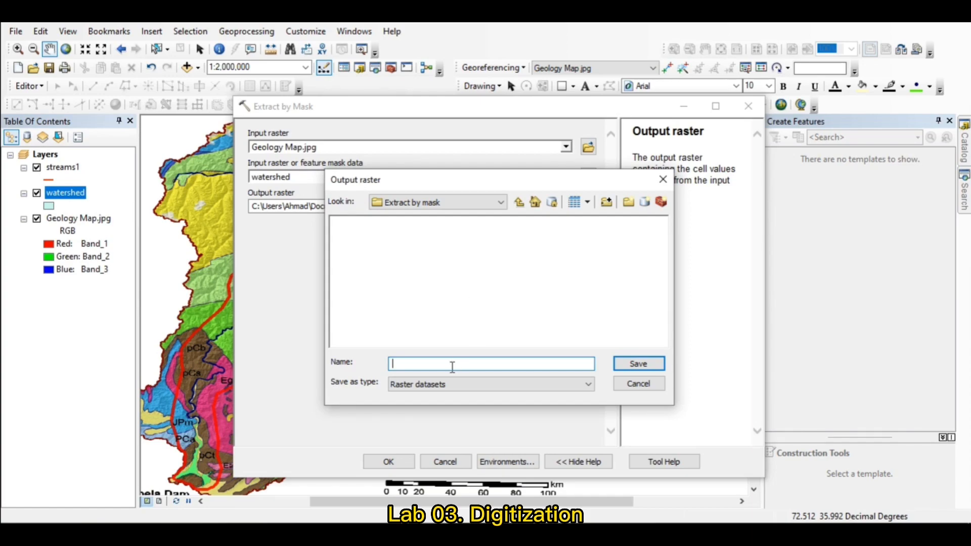
type("J____")
key("BackSpace")
key("BackSpace")
key("BackSpace")
key("BackSpace")
key("BackSpace")
type("ext_msk")
left_click(626, 365)
left_click(398, 462)
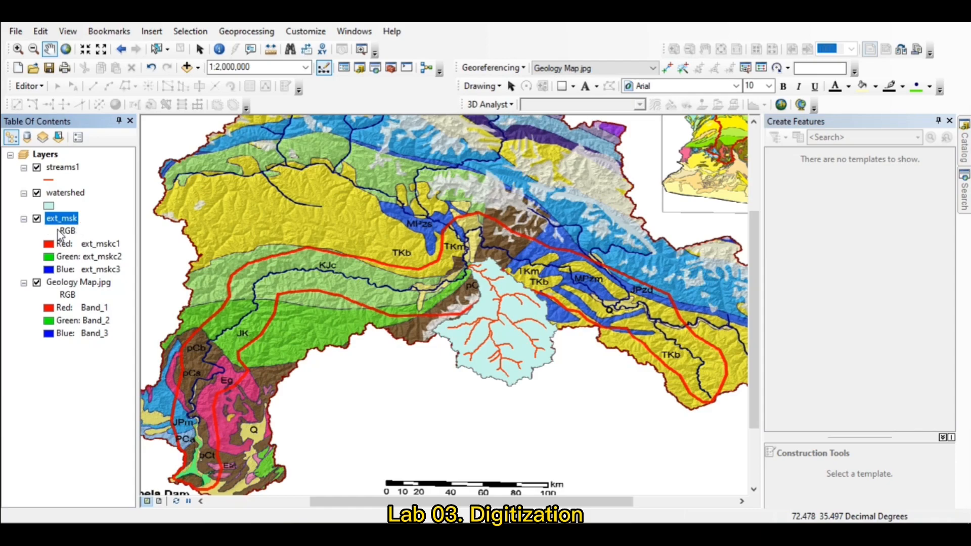
Zoom in on ext_msk with Geology Map.jpg and streams1 hidden, comparing it with the watershed layer turned off and back on.
left_click(36, 282)
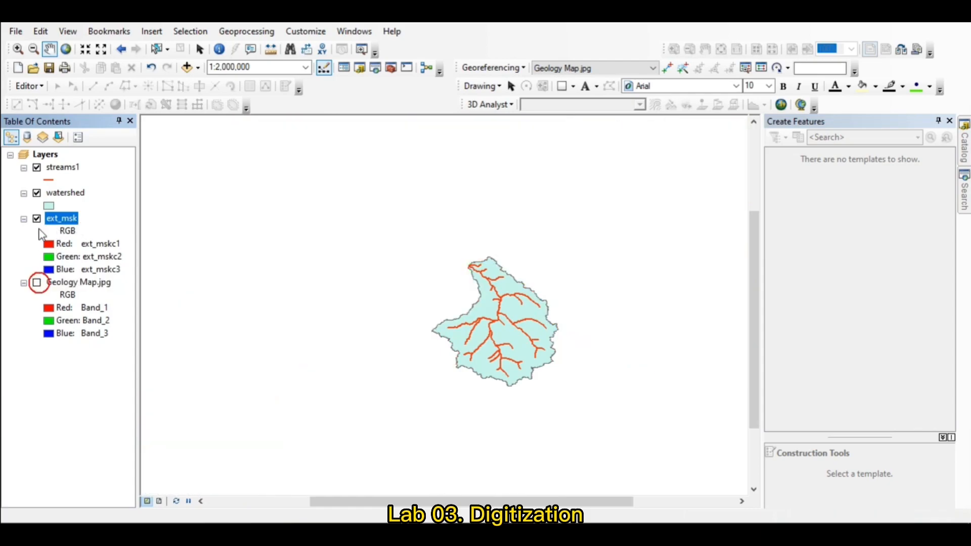
left_click(36, 193)
left_click(37, 168)
left_click(17, 49)
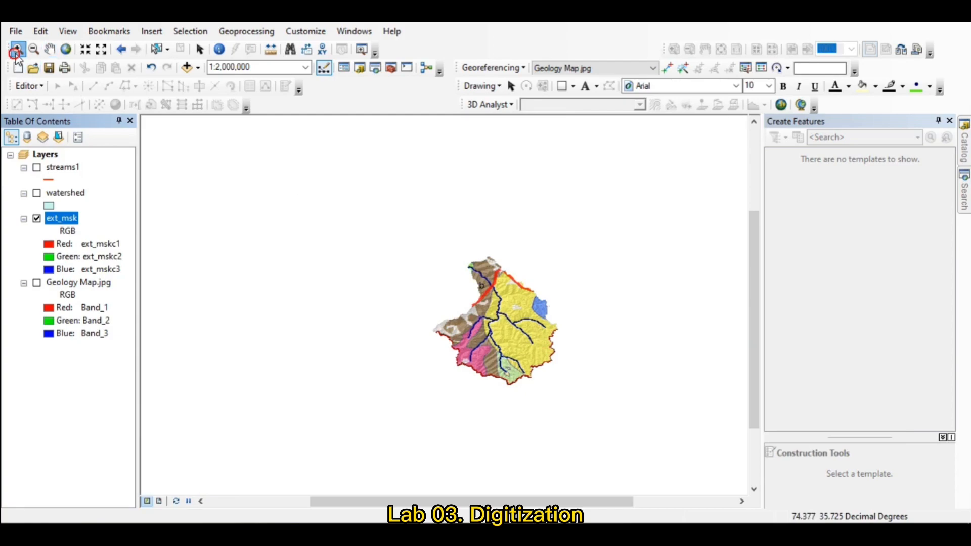
left_click_drag(411, 232, 548, 380)
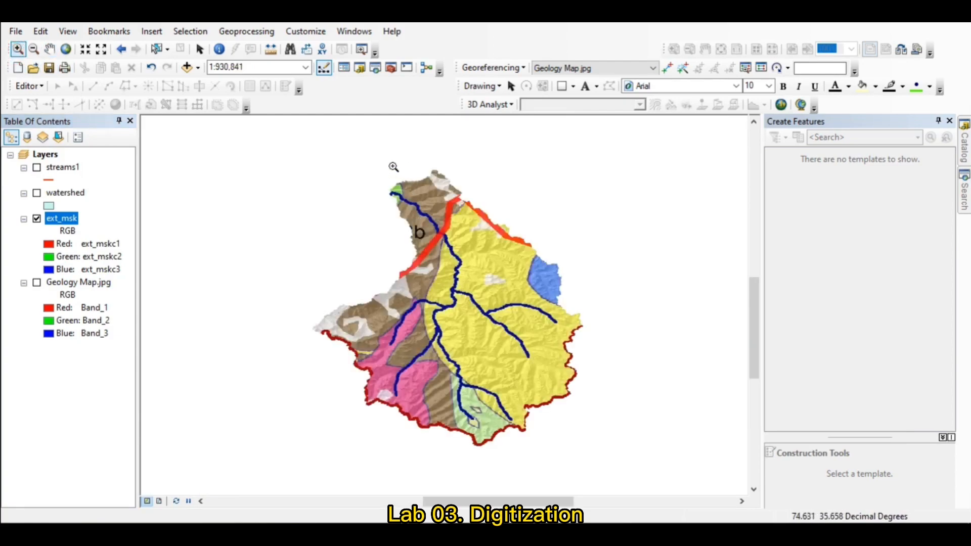
left_click(36, 193)
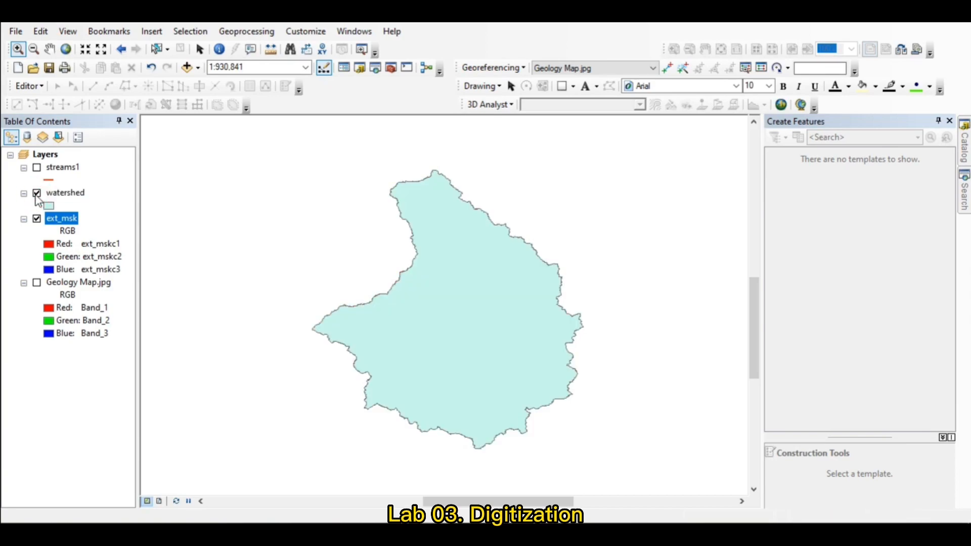
Hide the watershed layer and create a folder named "Geo 1" inside the Desktop's Lab 3 folder in the Catalog.
left_click(37, 193)
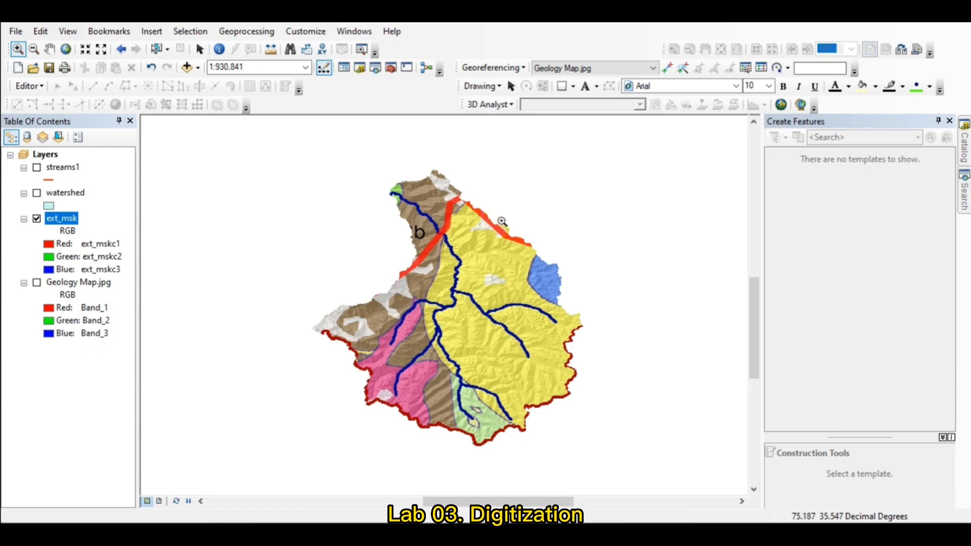
left_click(965, 161)
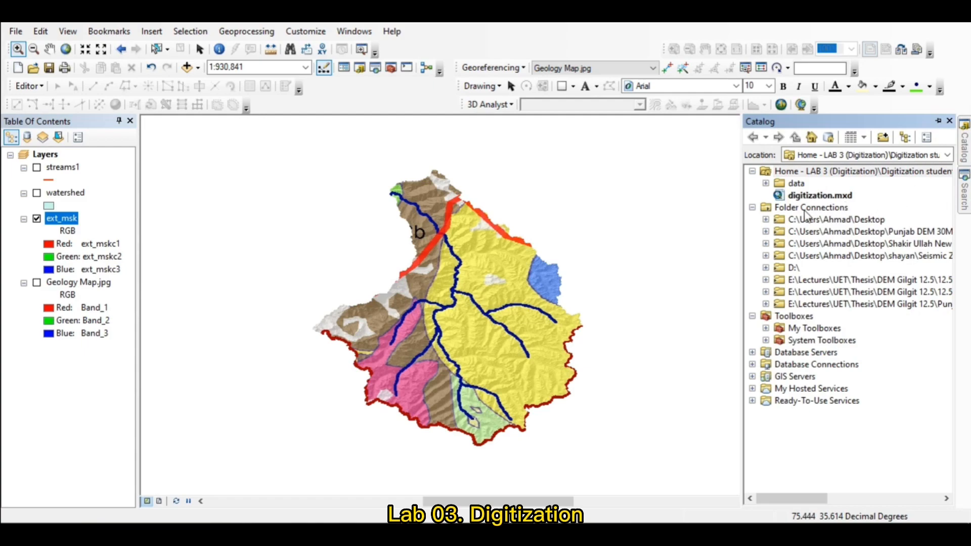
left_click(766, 220)
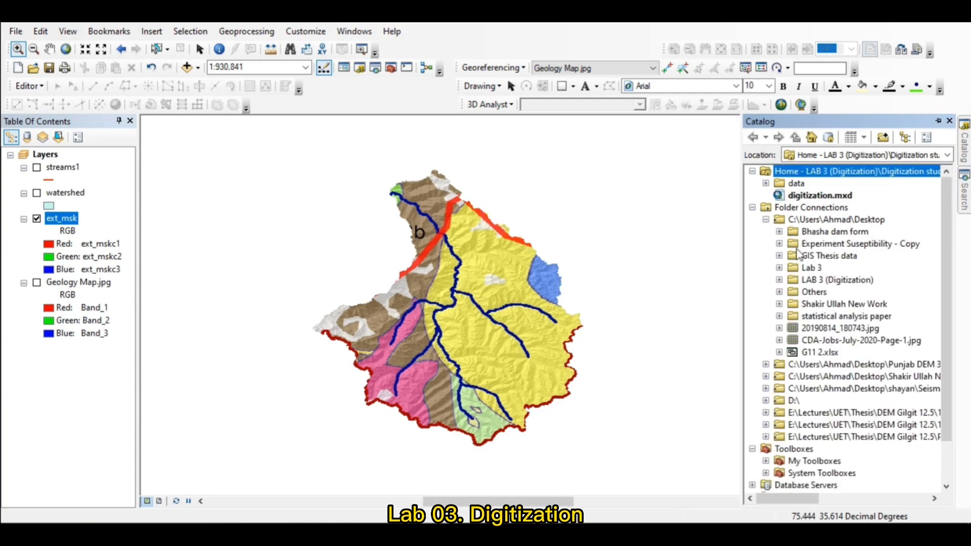
left_click(779, 268)
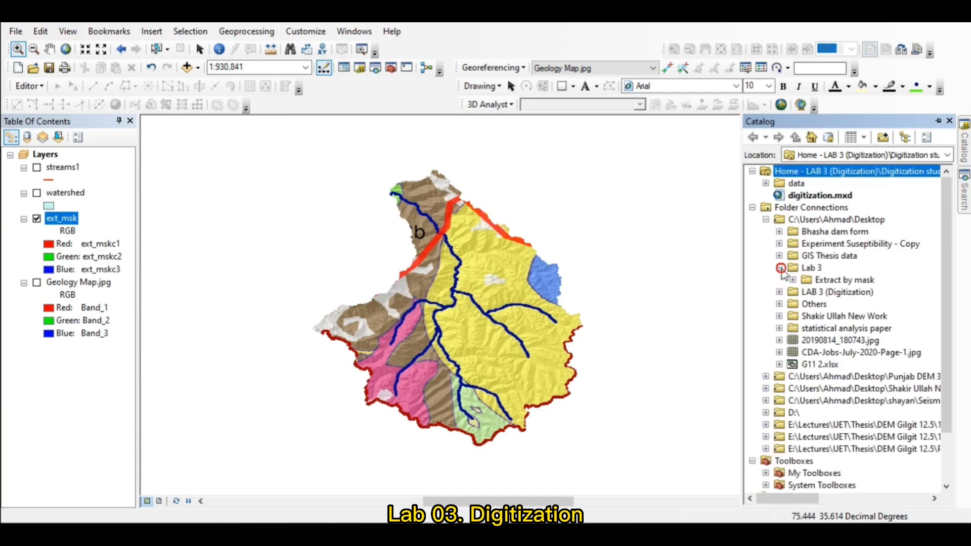
left_click(804, 268)
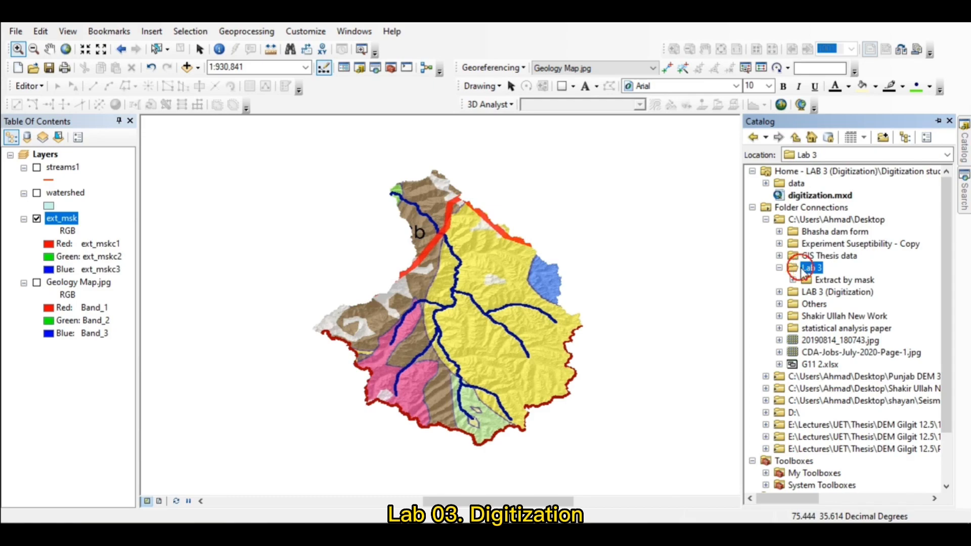
right_click(806, 269)
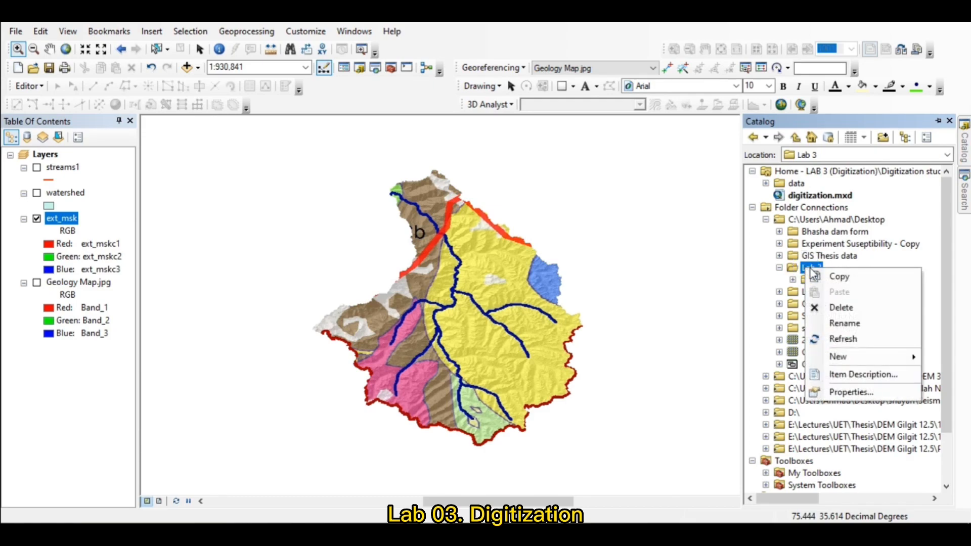
mouse_move(863, 352)
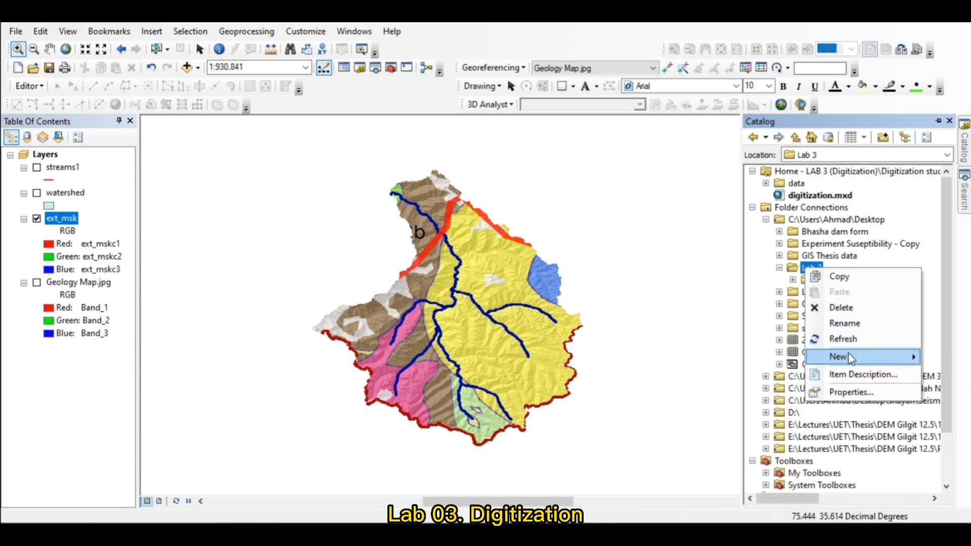
left_click(729, 268)
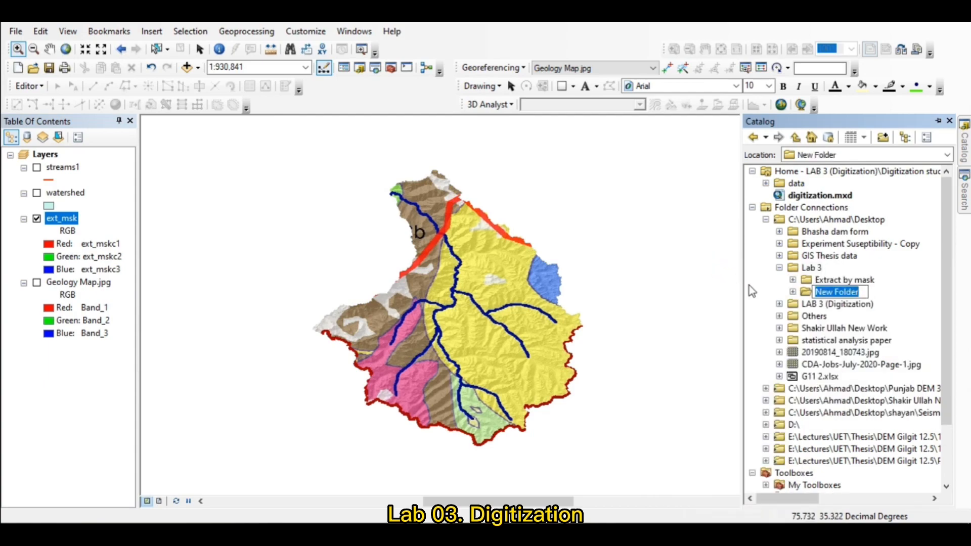
type("Geo 1")
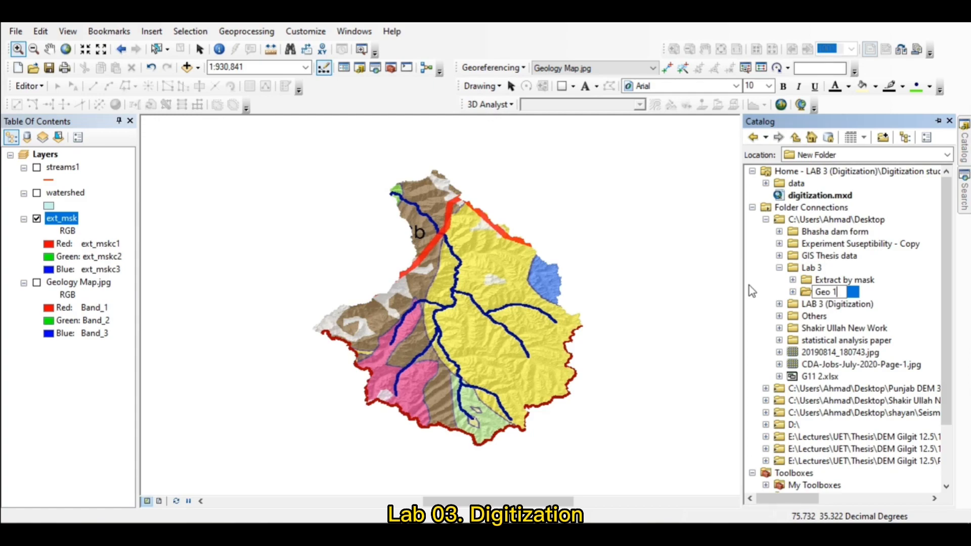
key("Return")
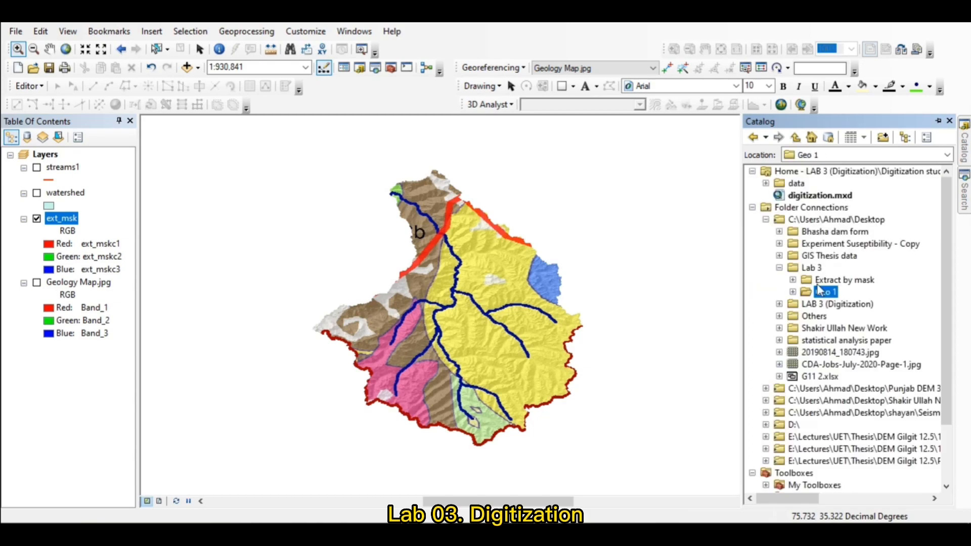
Create a folder named "geo 2" inside the Extract by mask folder.
right_click(827, 280)
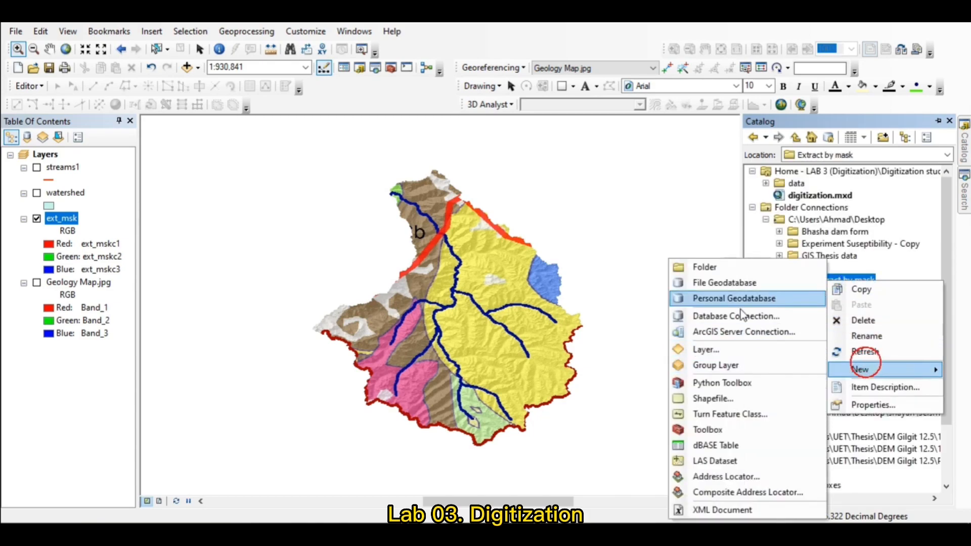
left_click(728, 270)
type("geo 2")
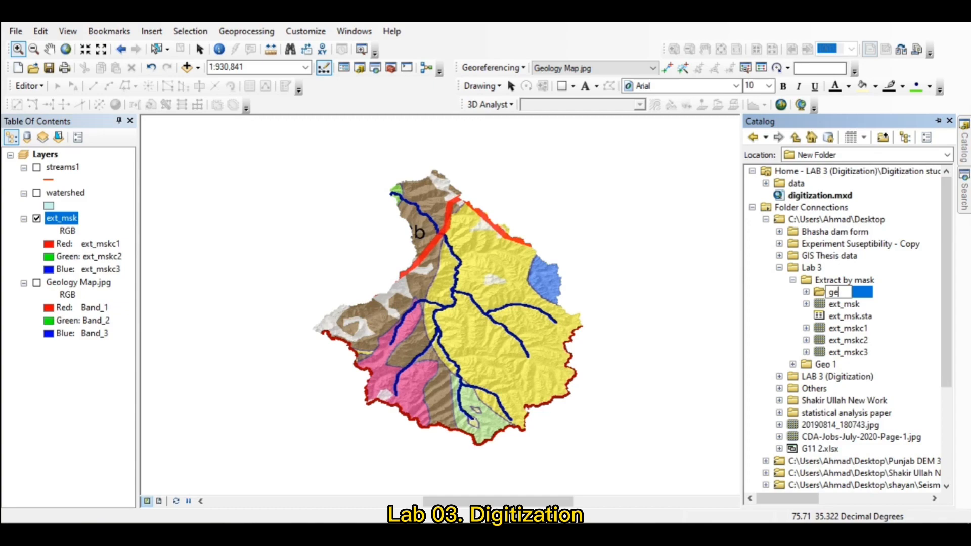
left_click(735, 306)
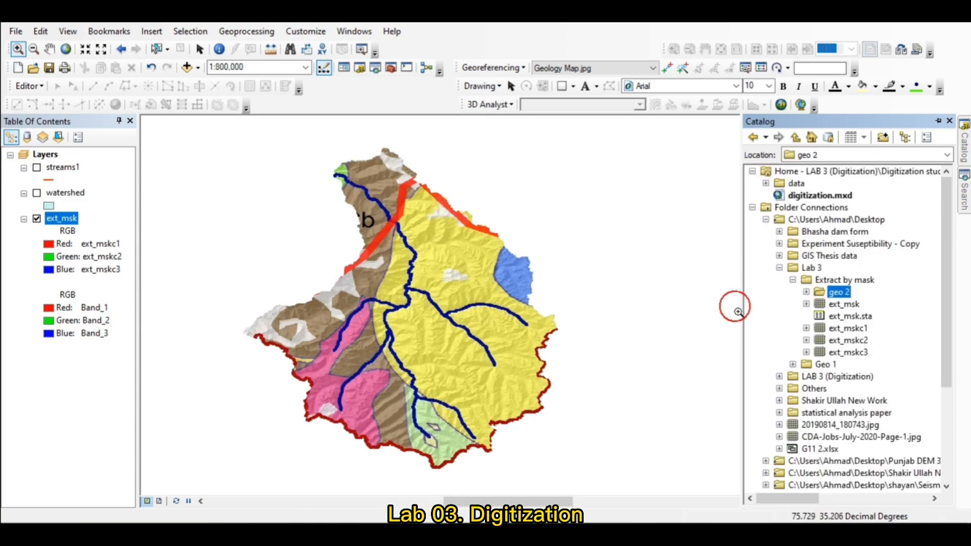
Delete the geo 2 folder from Extract by mask and collapse that folder.
left_click(806, 292)
right_click(825, 294)
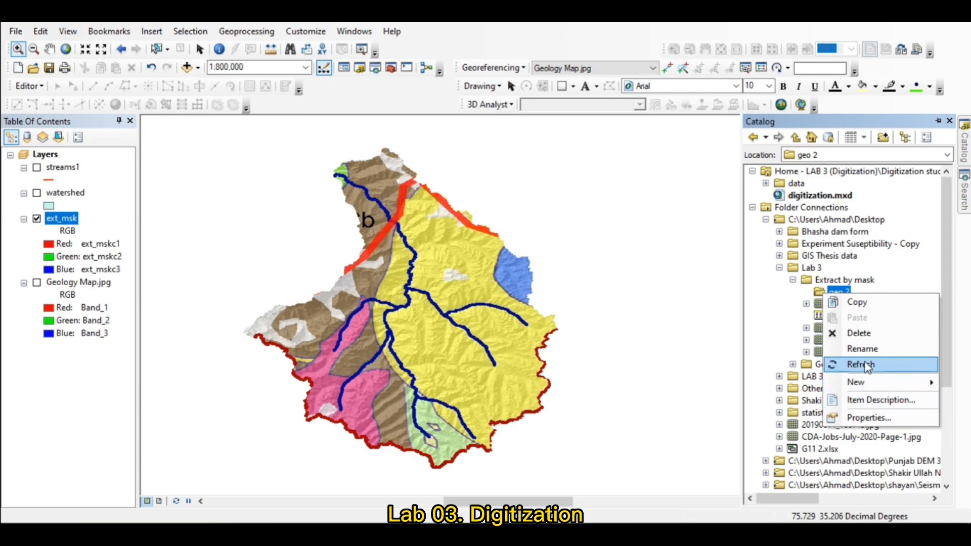
left_click(860, 333)
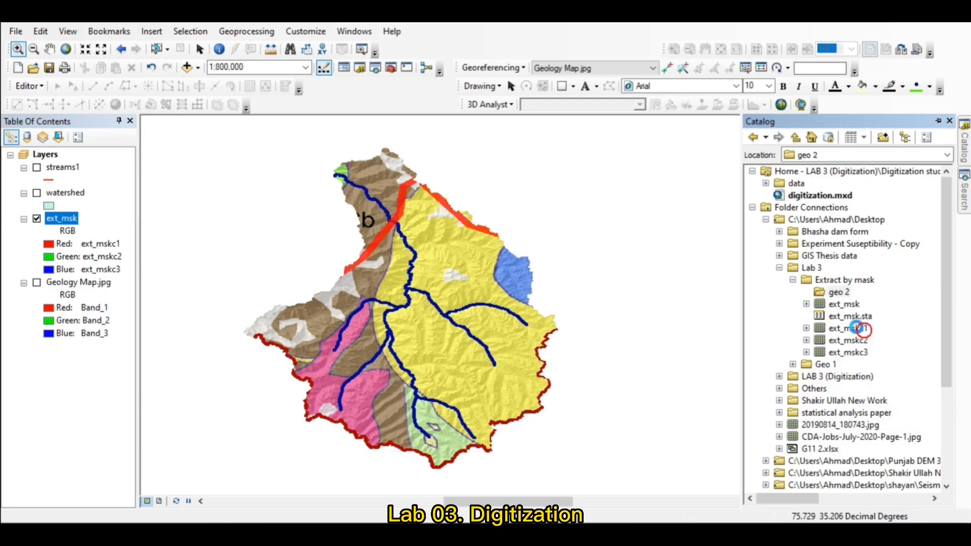
left_click(792, 279)
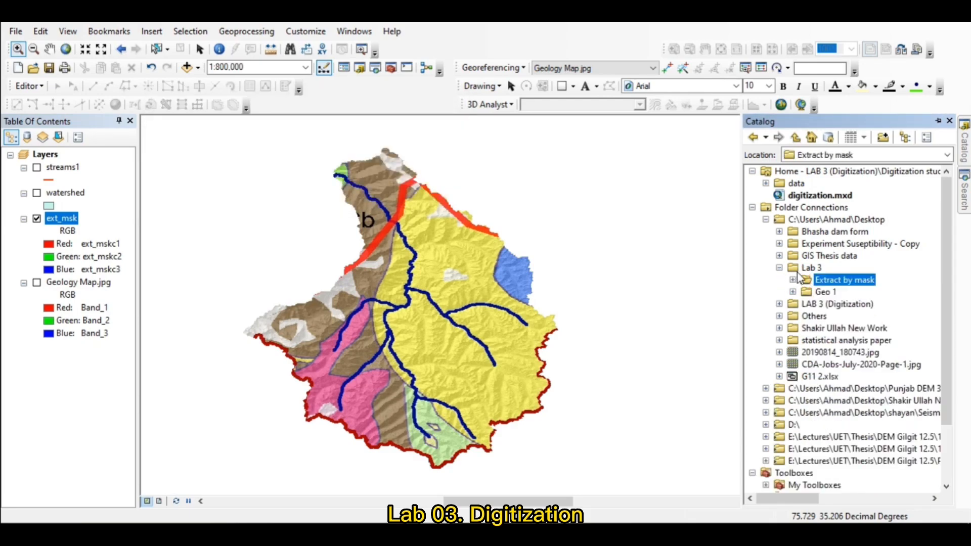
Create a folder named "geo 2" directly inside the Lab 3 folder.
left_click(809, 268)
right_click(808, 268)
mouse_move(852, 359)
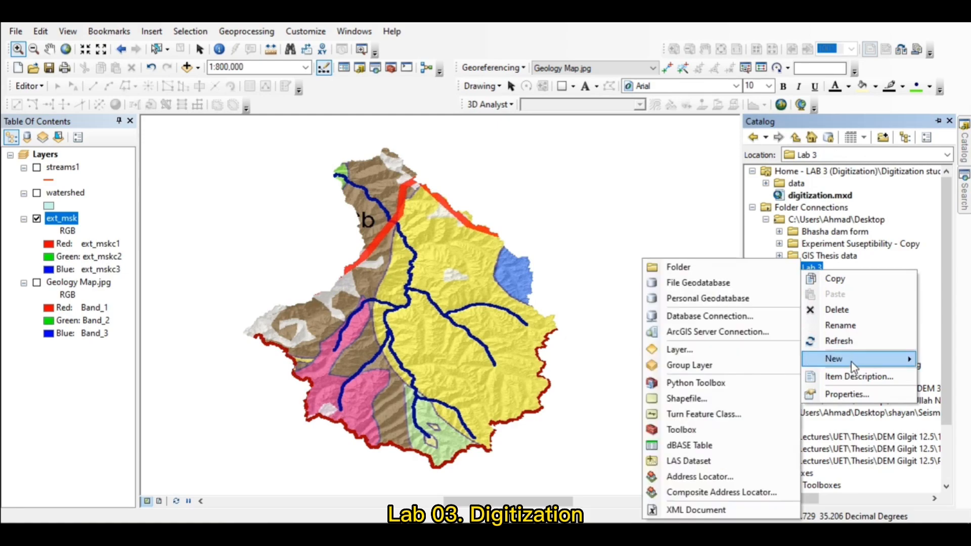
left_click(705, 267)
type("geo 2")
left_click(774, 291)
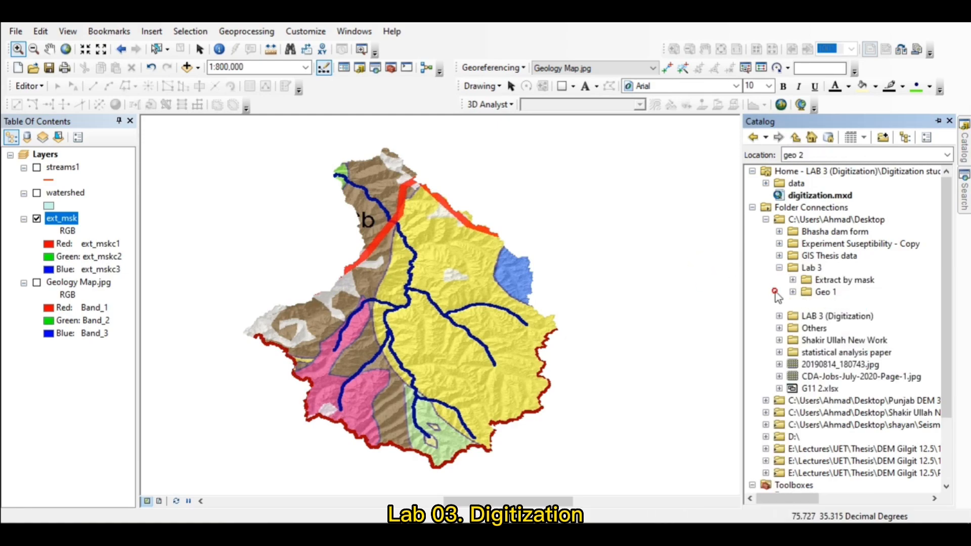
Create a folder named "geo 3" inside the Lab 3 folder.
left_click(806, 269)
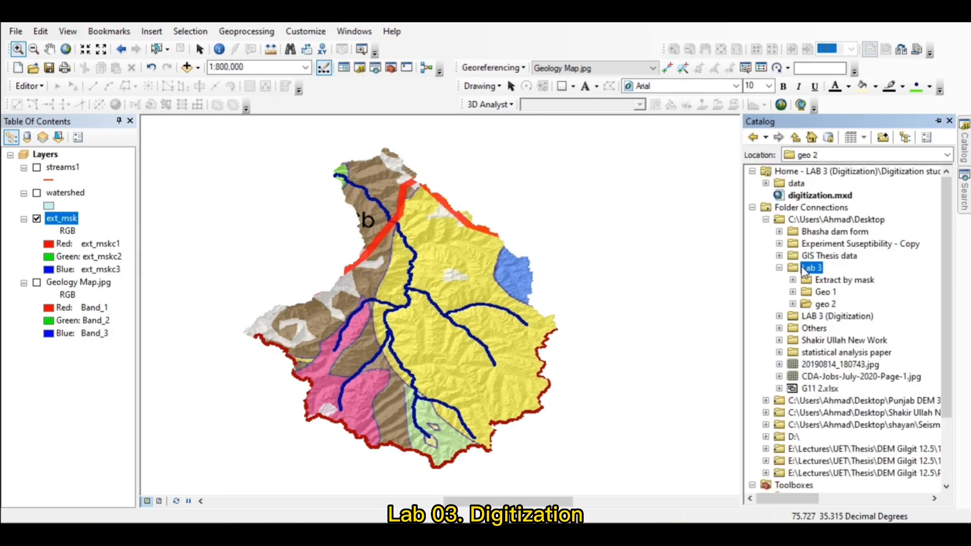
right_click(806, 268)
mouse_move(841, 353)
left_click(708, 266)
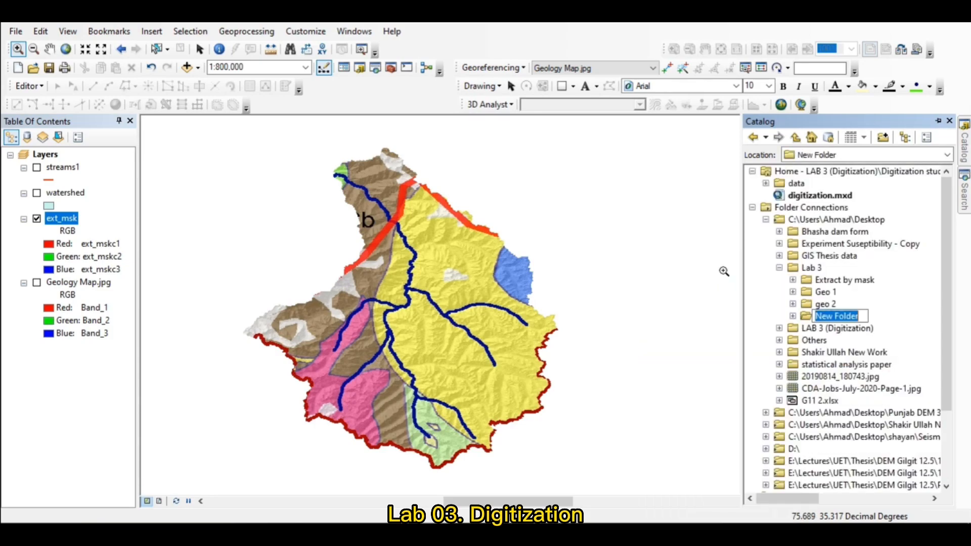
type("geo 3")
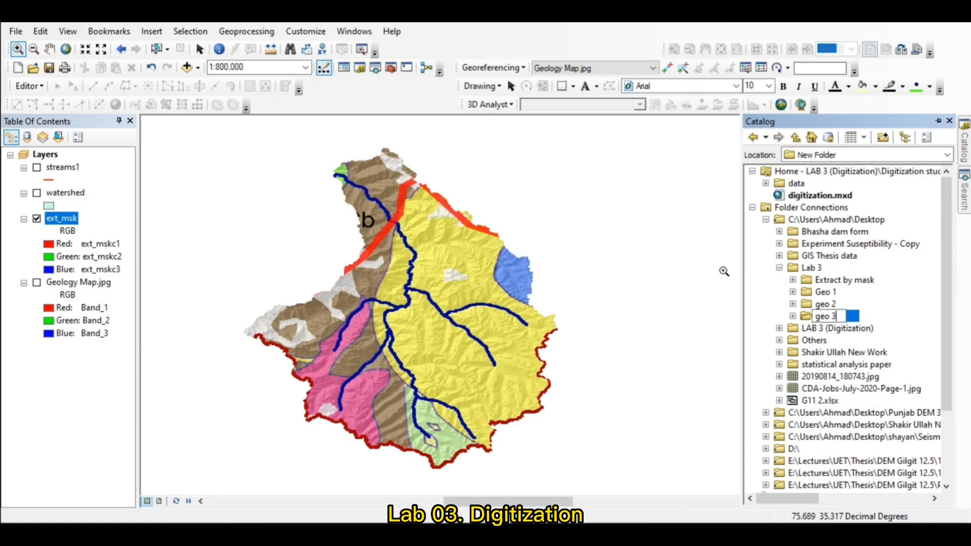
key("Return")
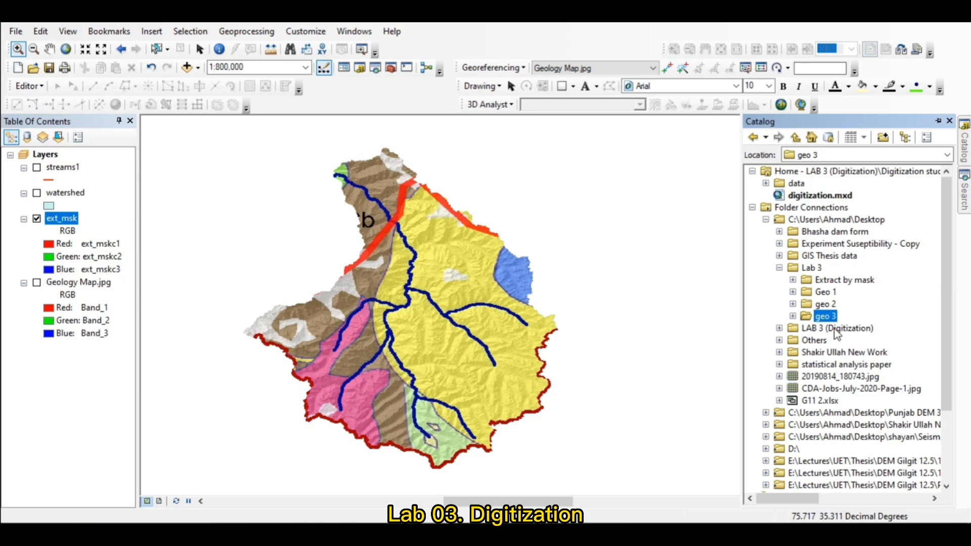
Start a new shapefile in the Geo 1 folder, naming it Geo_1 with the Polygon feature type.
right_click(818, 294)
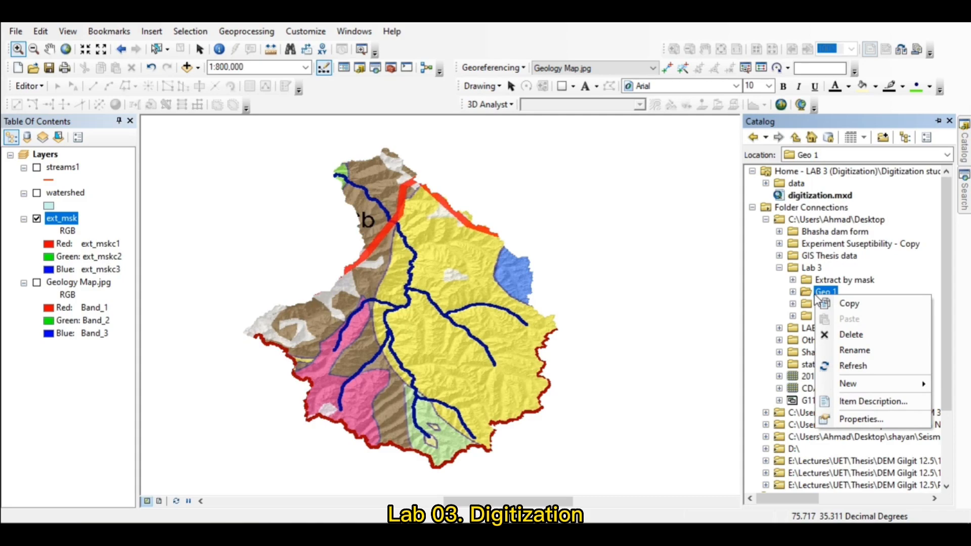
left_click(849, 383)
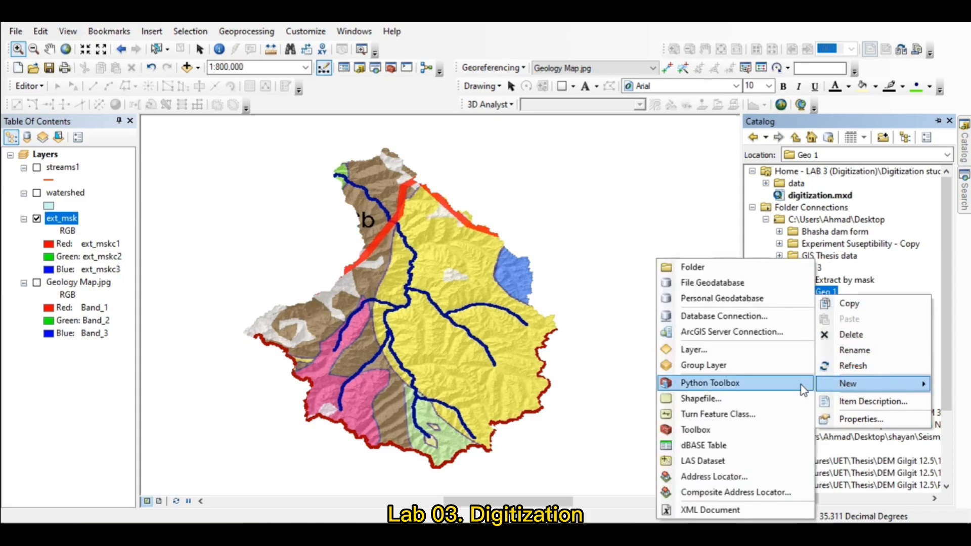
left_click(715, 398)
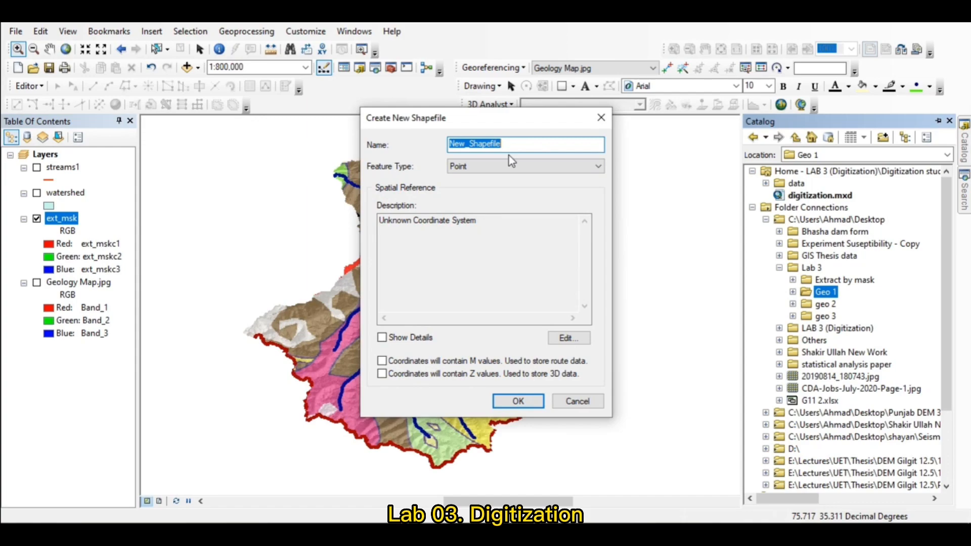
key("BackSpace")
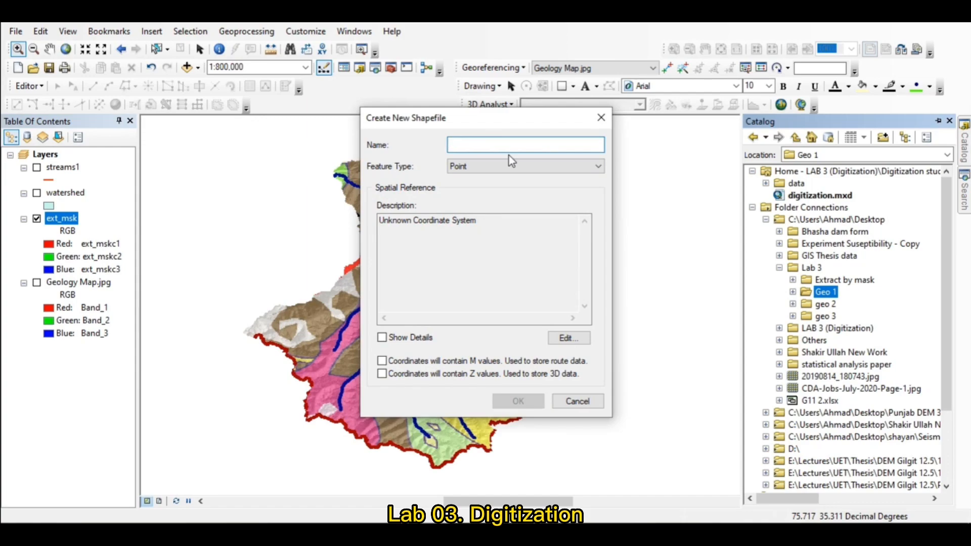
type("Geo")
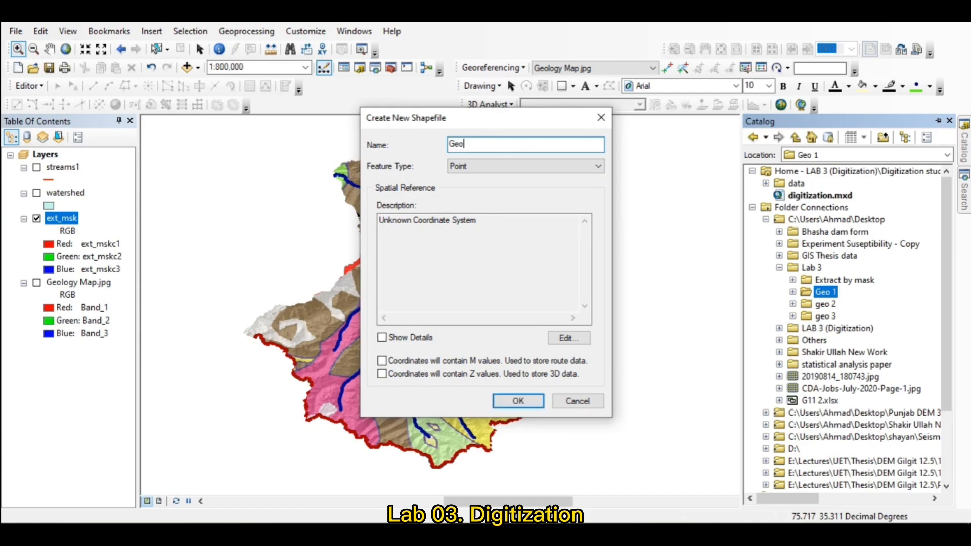
type("_1")
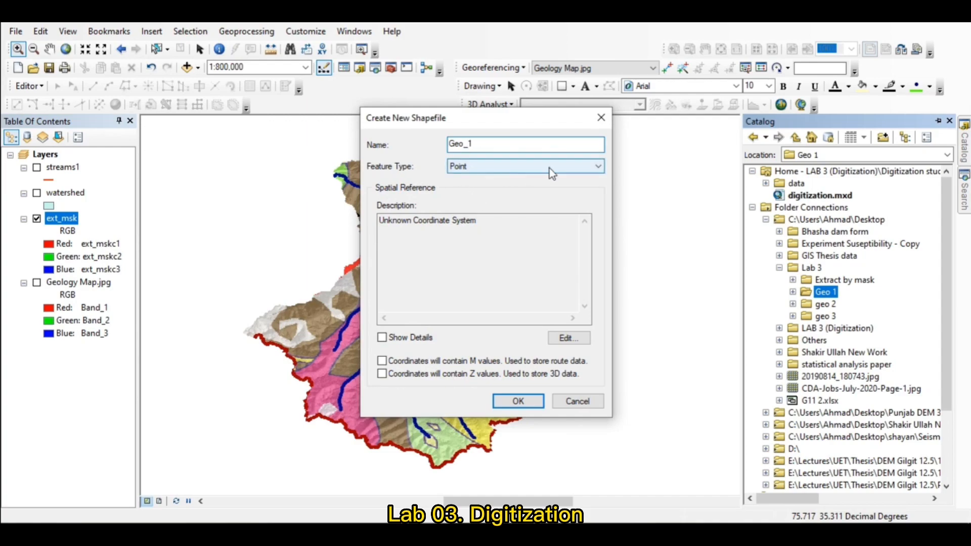
left_click(578, 168)
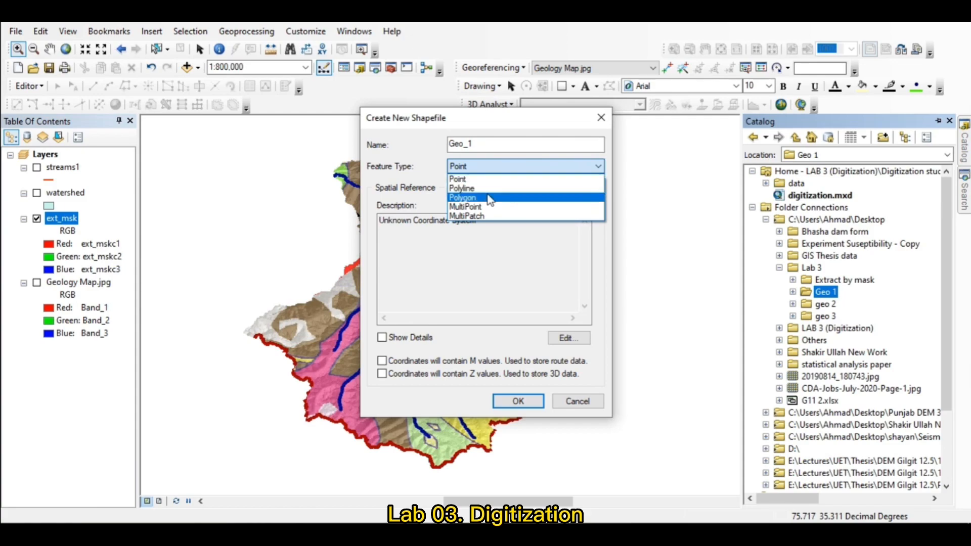
left_click(461, 199)
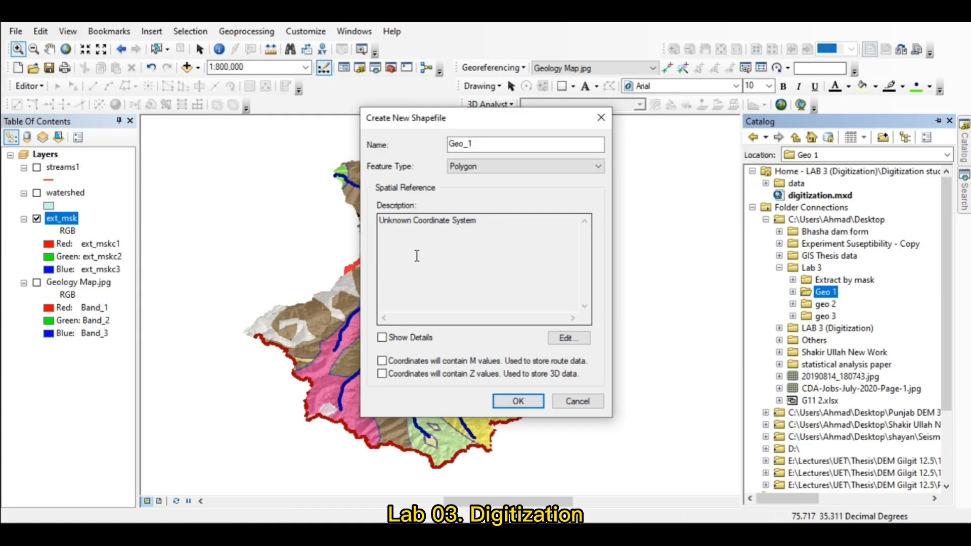
Assign the geographic coordinate system WGS 1984 from the World group to the Geo_1 shapefile and create it.
left_click(569, 338)
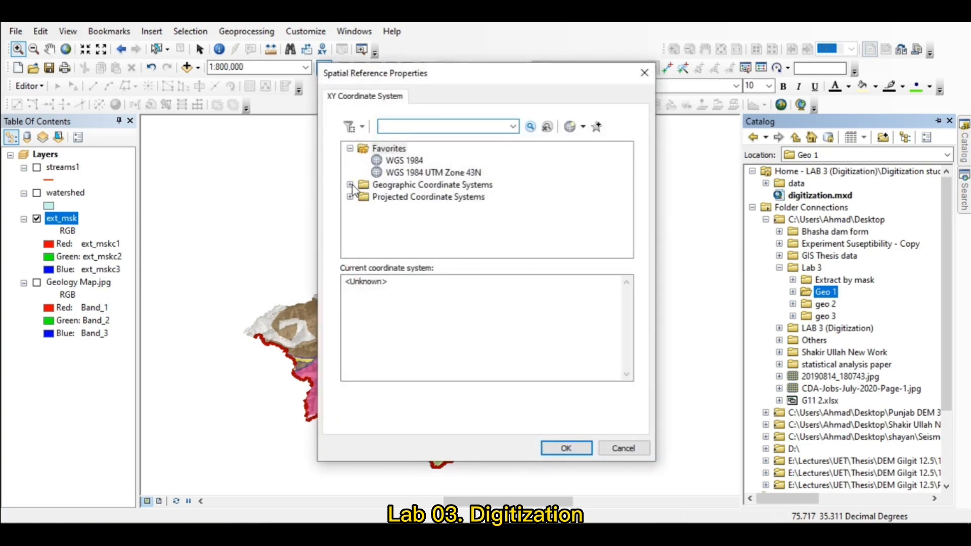
left_click(349, 186)
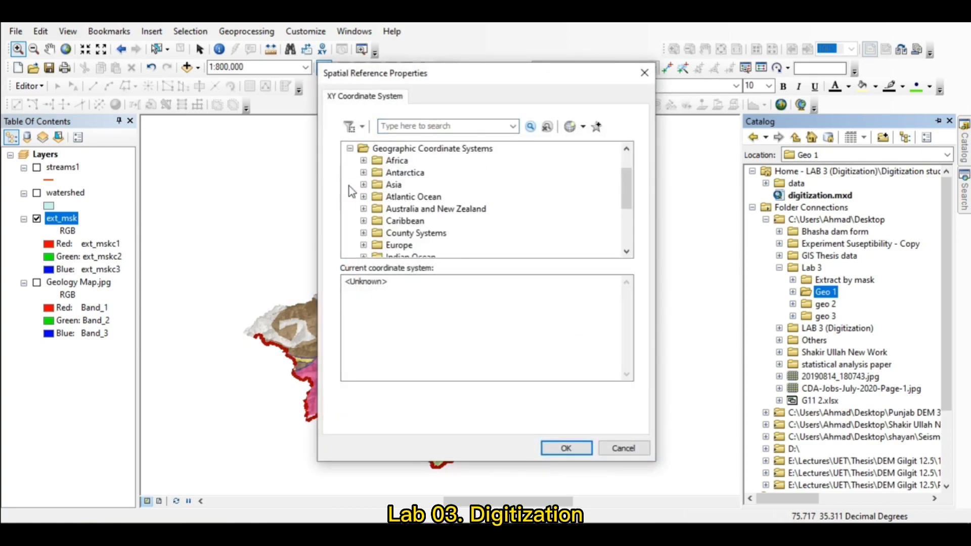
left_click(626, 252)
left_click(626, 251)
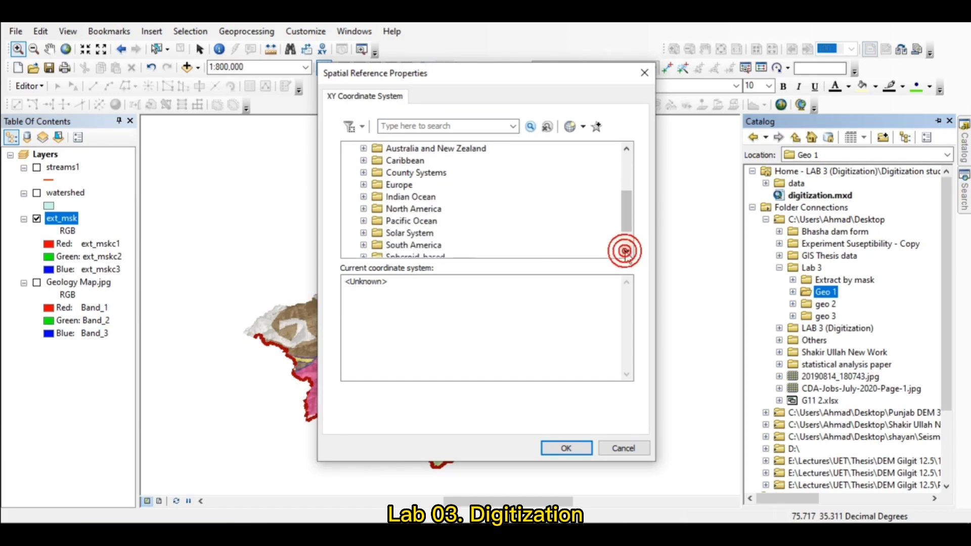
left_click(627, 251)
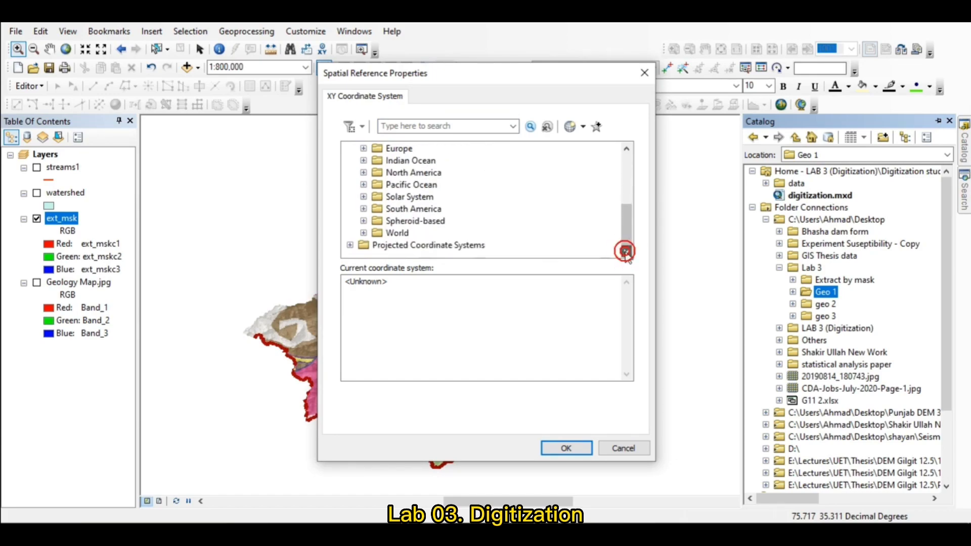
left_click(364, 233)
left_click(627, 252)
left_click(627, 252)
left_click(626, 252)
left_click(627, 252)
left_click(627, 252)
left_click(627, 251)
left_click(627, 252)
left_click(626, 252)
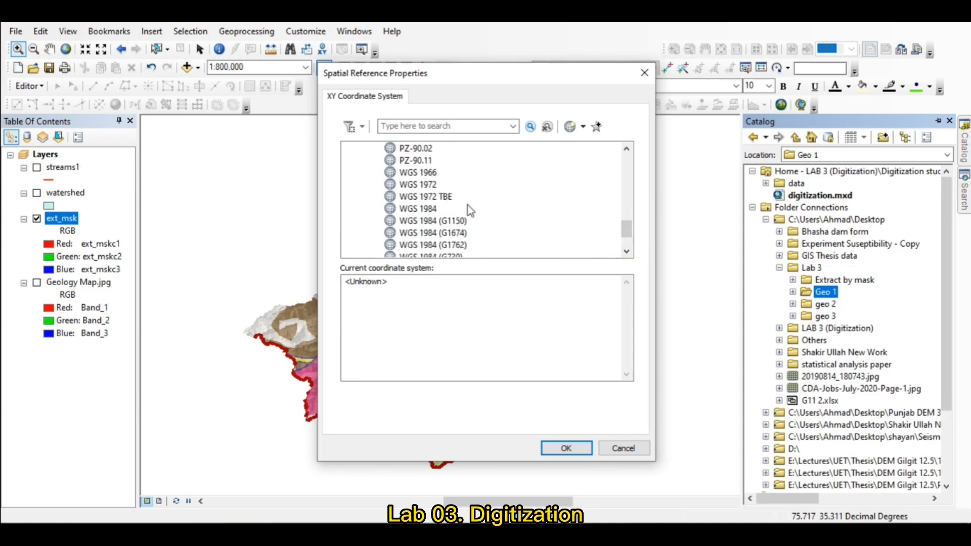
left_click(627, 252)
left_click(627, 251)
left_click(627, 252)
left_click(627, 252)
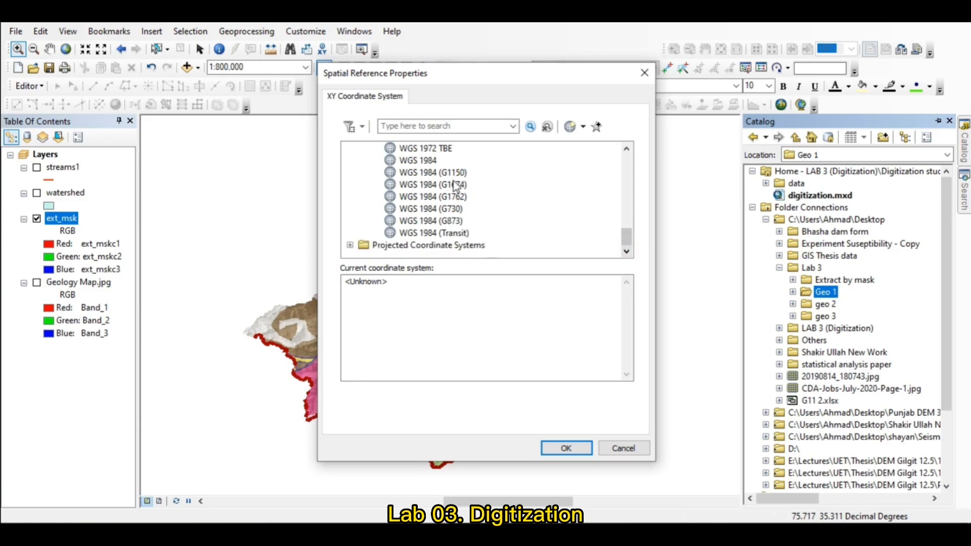
left_click(411, 161)
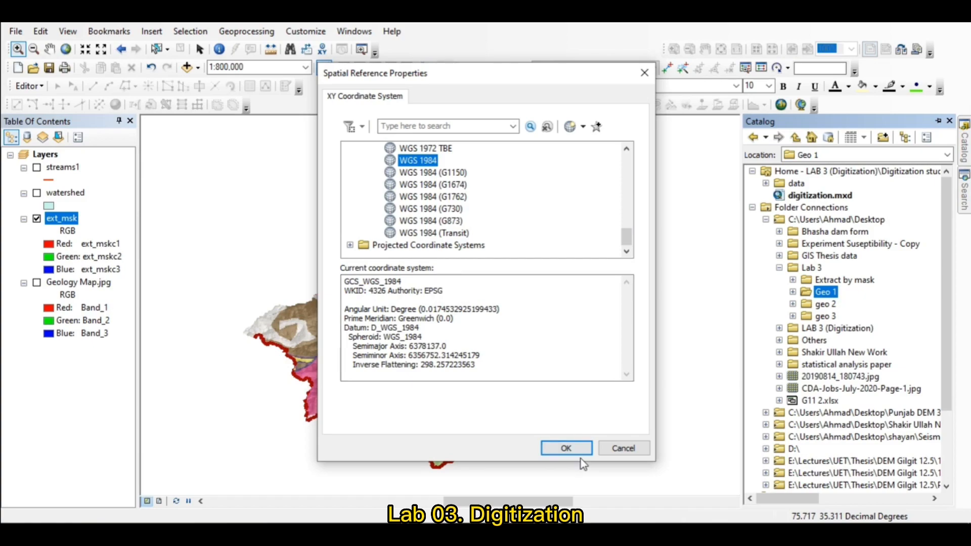
left_click(570, 451)
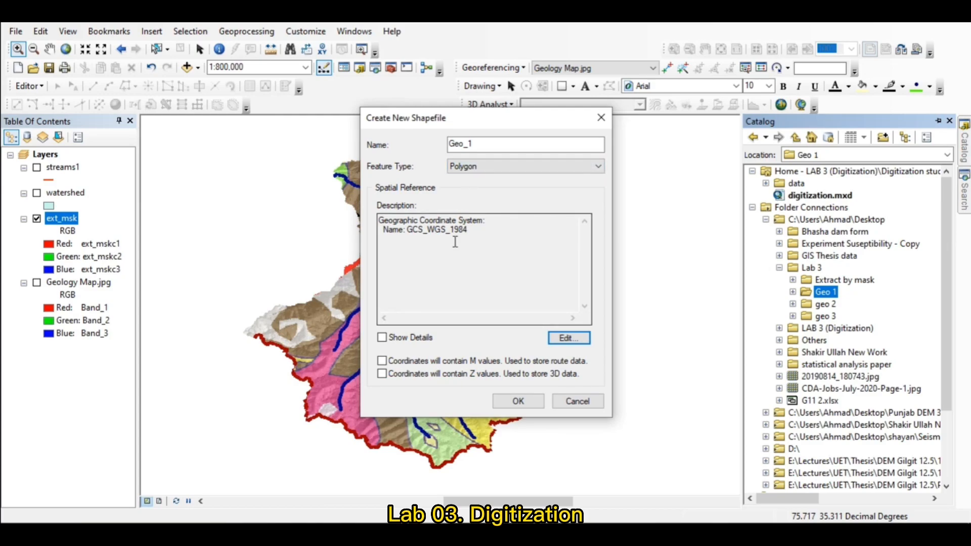
left_click(530, 402)
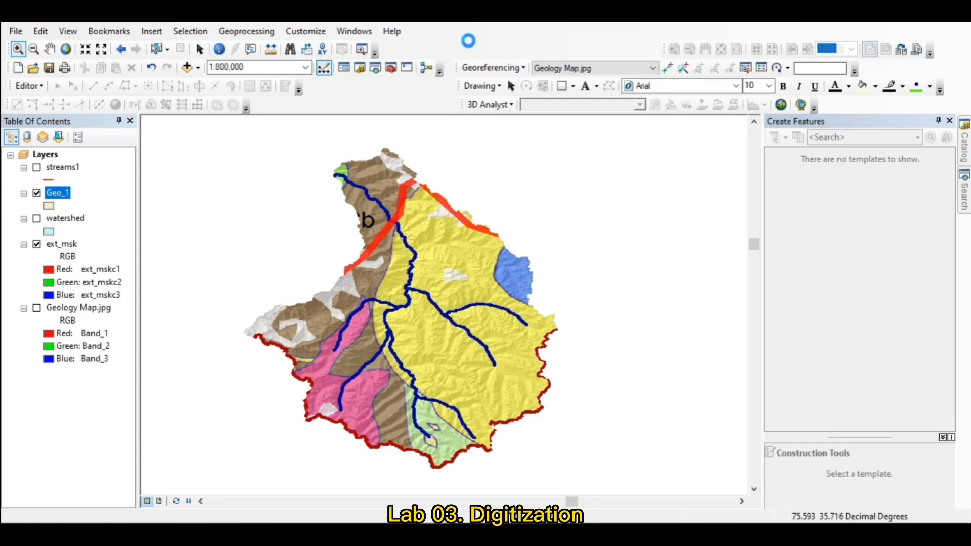
Hide the Editor toolbar, show it again, and shift it slightly.
right_click(440, 40)
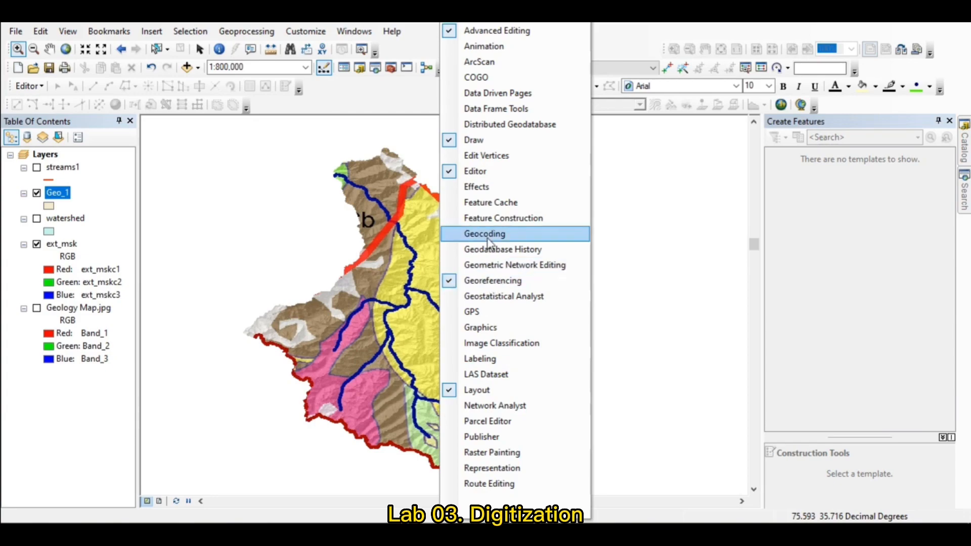
left_click(489, 175)
right_click(480, 99)
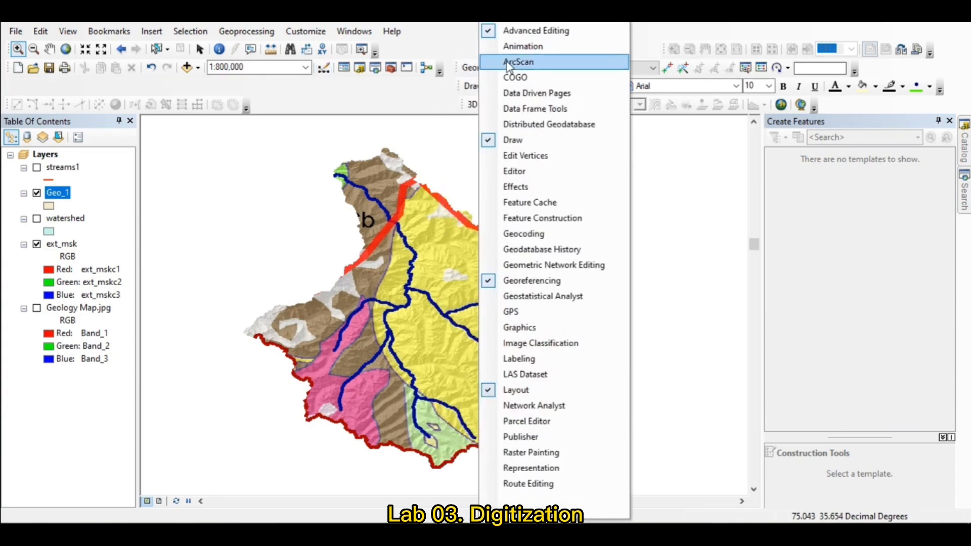
left_click(541, 171)
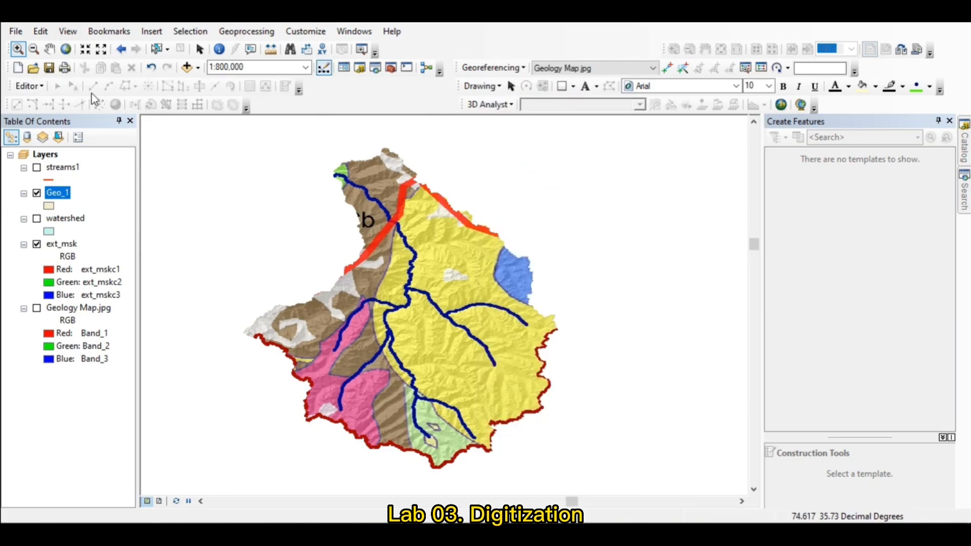
mouse_move(4, 86)
left_mouse_down()
mouse_move(244, 140)
mouse_move(252, 169)
mouse_move(213, 122)
mouse_move(131, 82)
mouse_move(11, 83)
left_mouse_up()
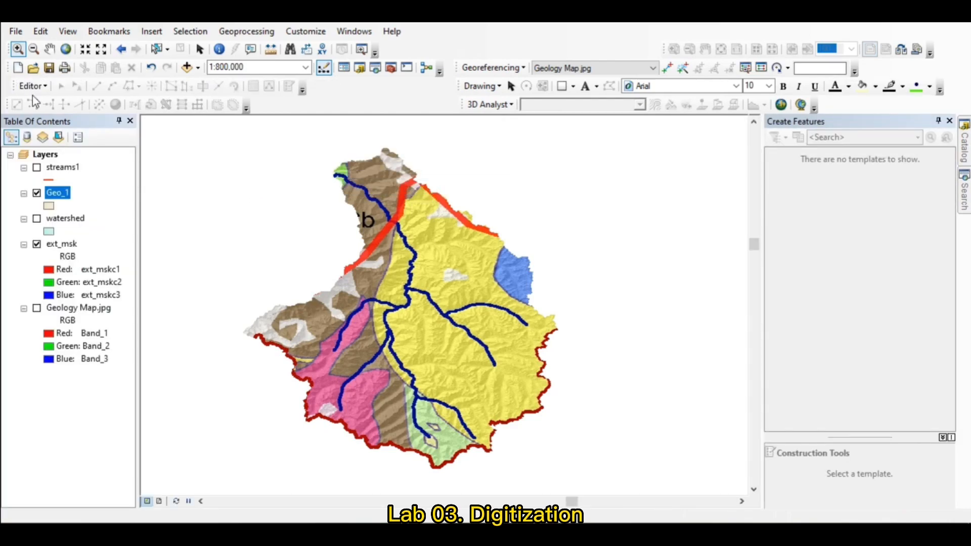
Start an edit session on the Geo_1 layer and continue past the list of layer warnings.
left_click(32, 86)
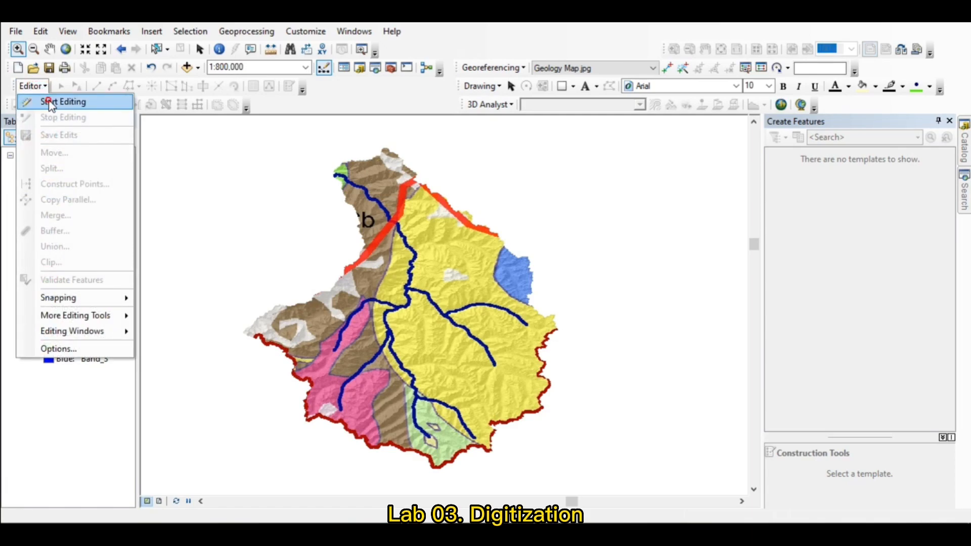
left_click(51, 103)
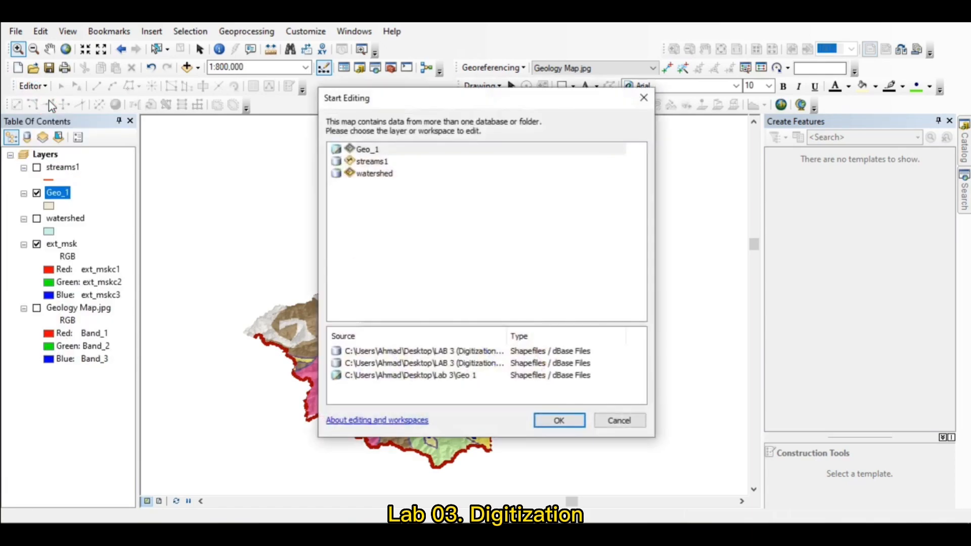
left_click(366, 154)
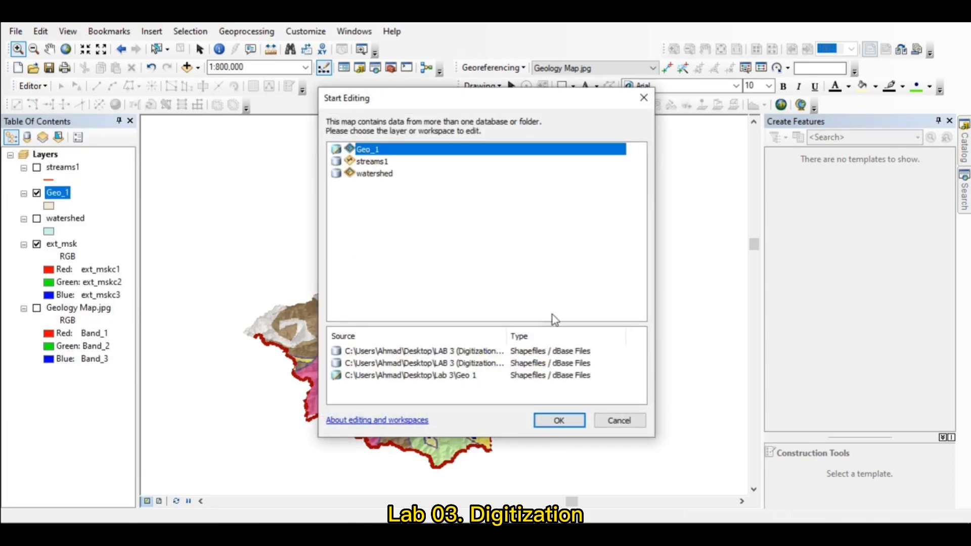
left_click(558, 418)
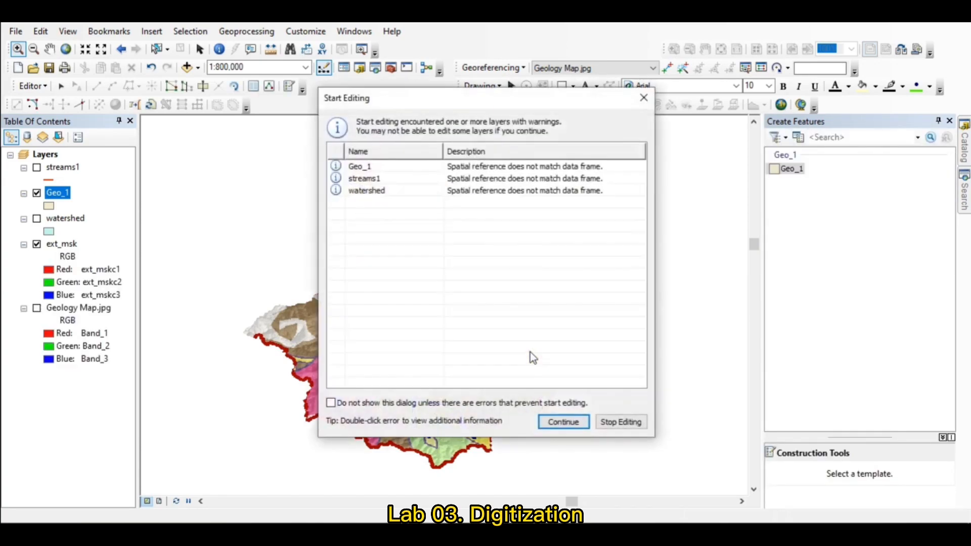
left_click(364, 169)
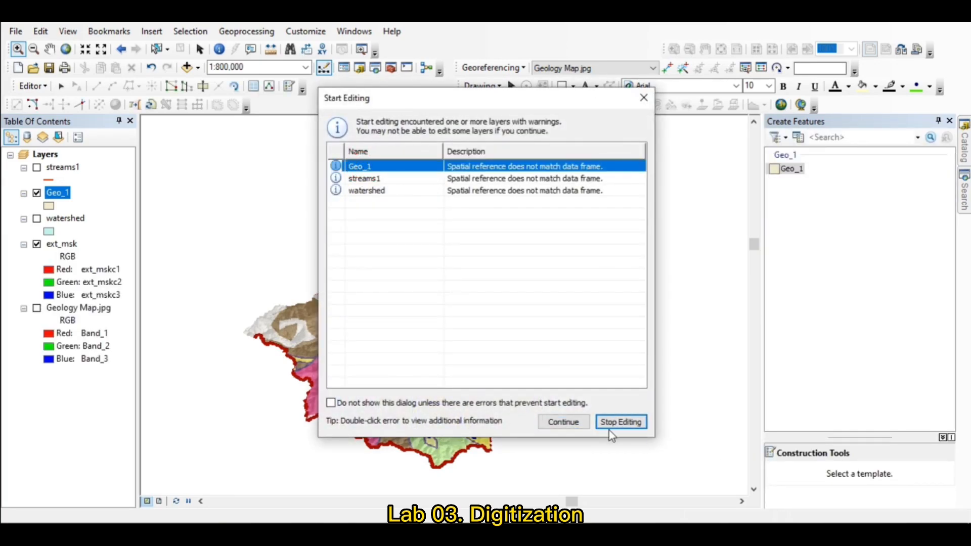
left_click(566, 424)
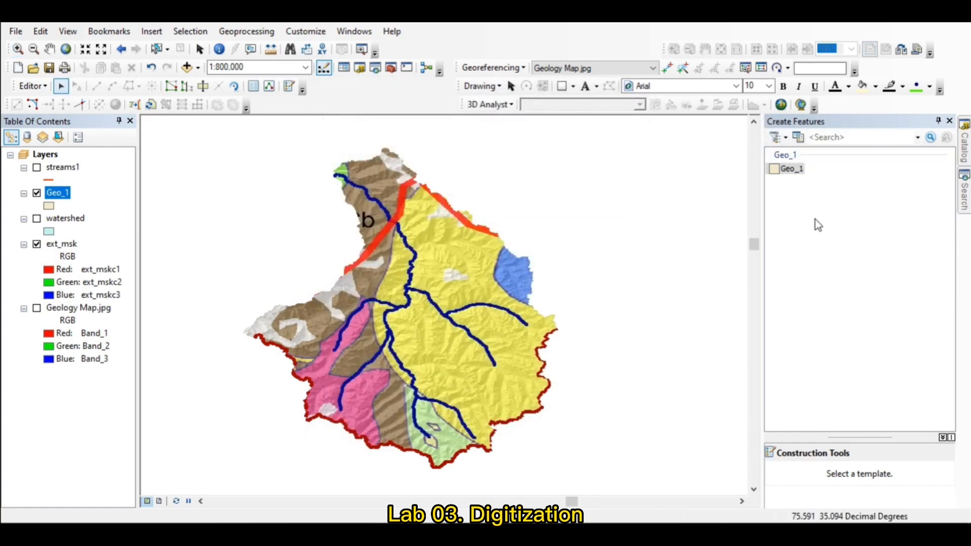
Close and reopen the Create Features window, and choose the Geo_1 template with the Polygon construction tool.
left_click(950, 121)
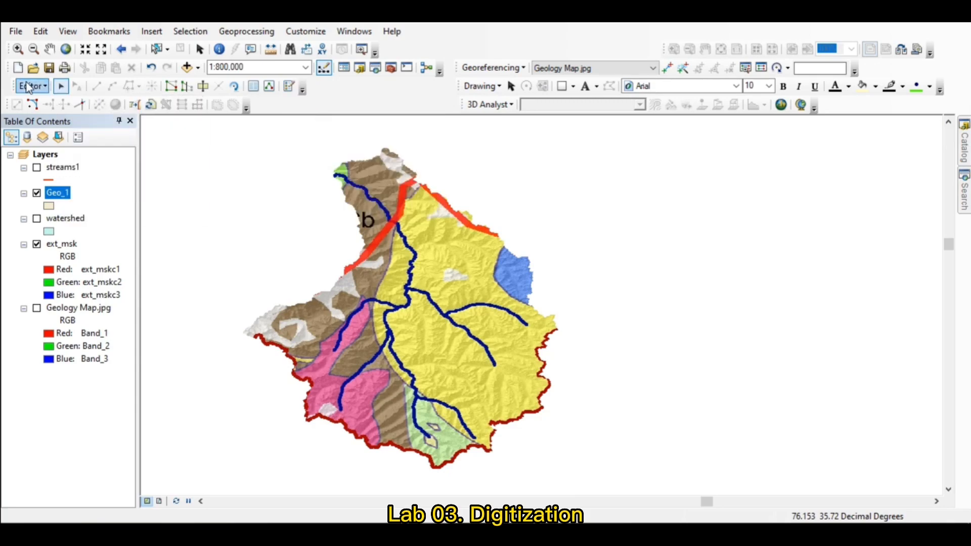
left_click(290, 87)
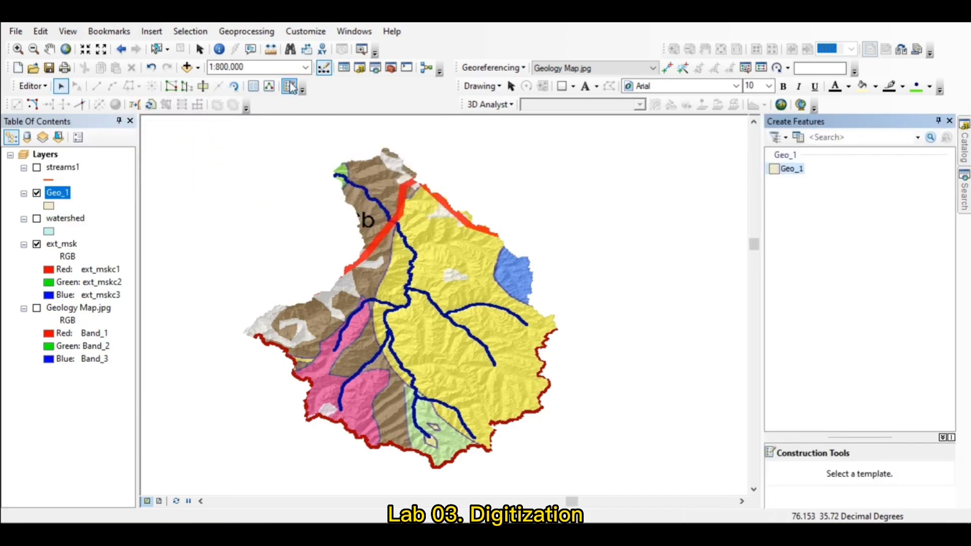
left_click(789, 170)
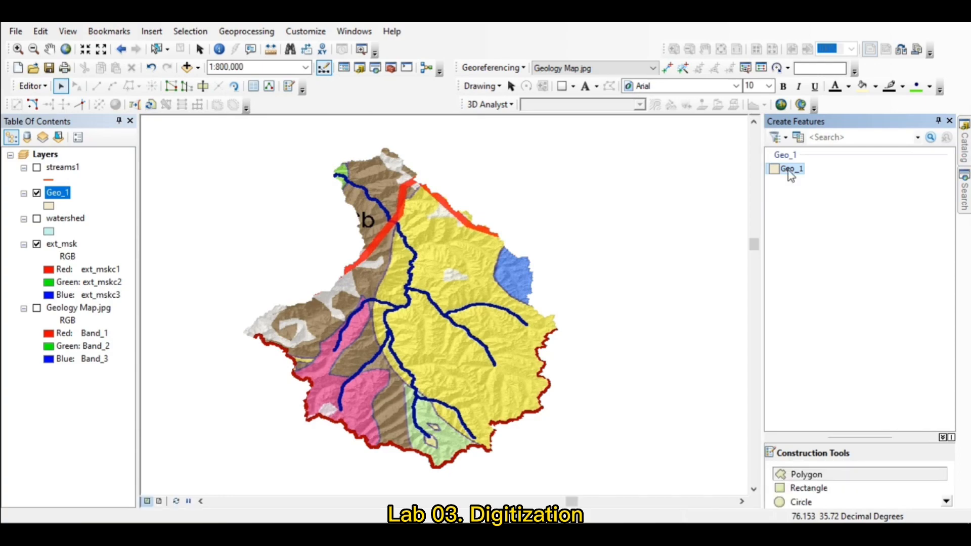
left_click(805, 475)
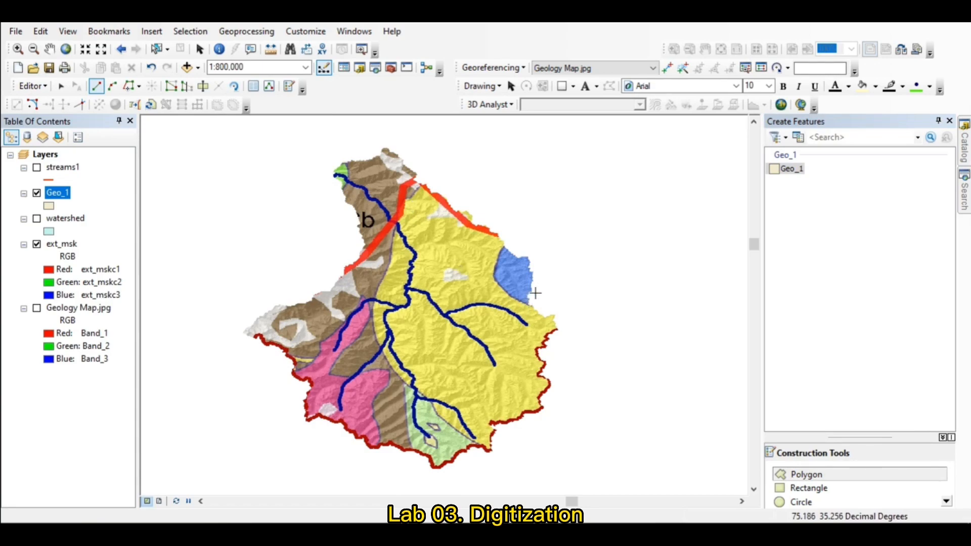
Trace the full outline of the blue geological unit on the map's eastern edge as one closed Geo_1 polygon.
scroll(539, 288, "down", 3)
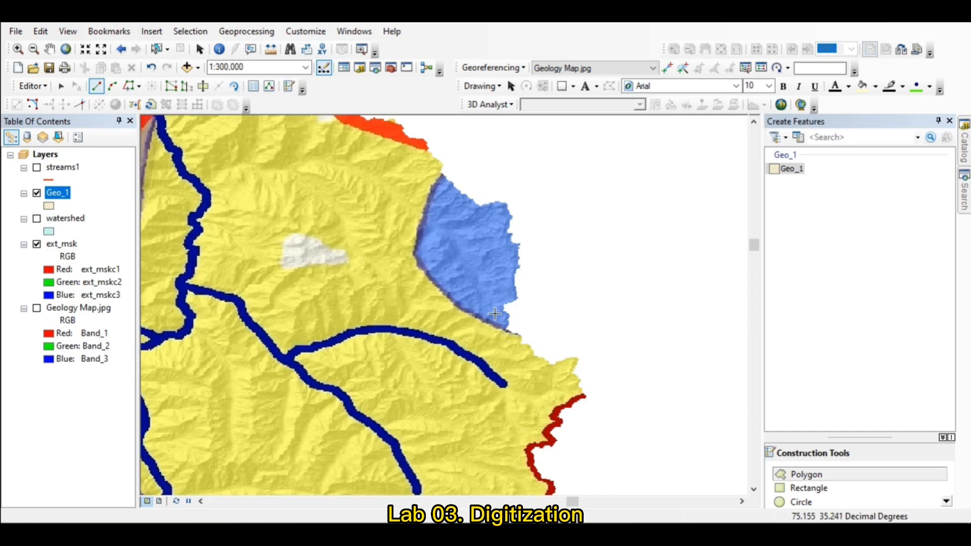
scroll(495, 315, "down", 1)
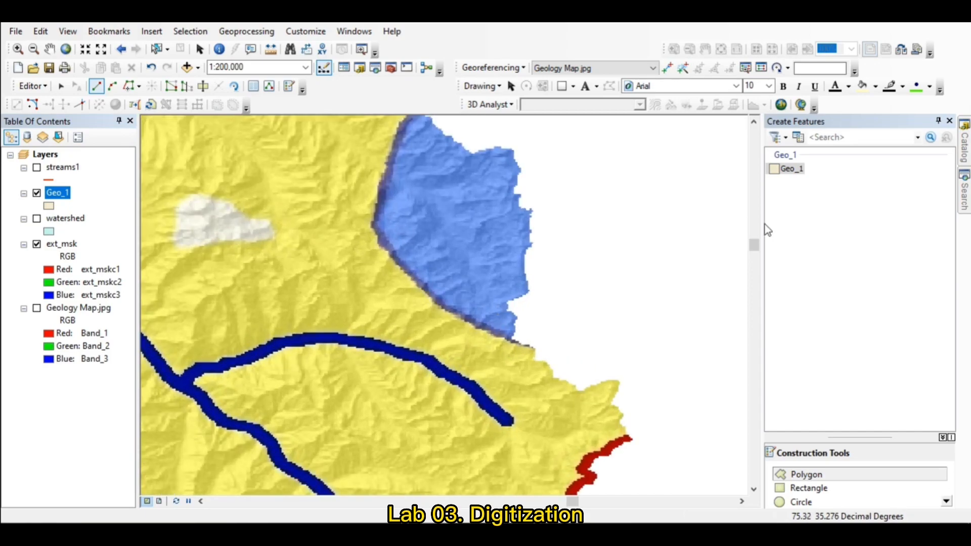
left_click(754, 122)
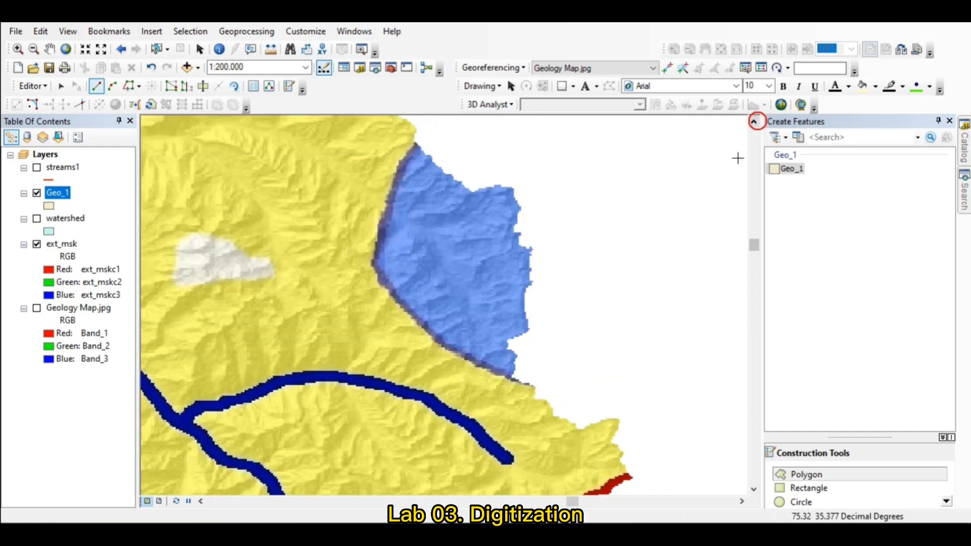
left_click(509, 377)
left_click(497, 373)
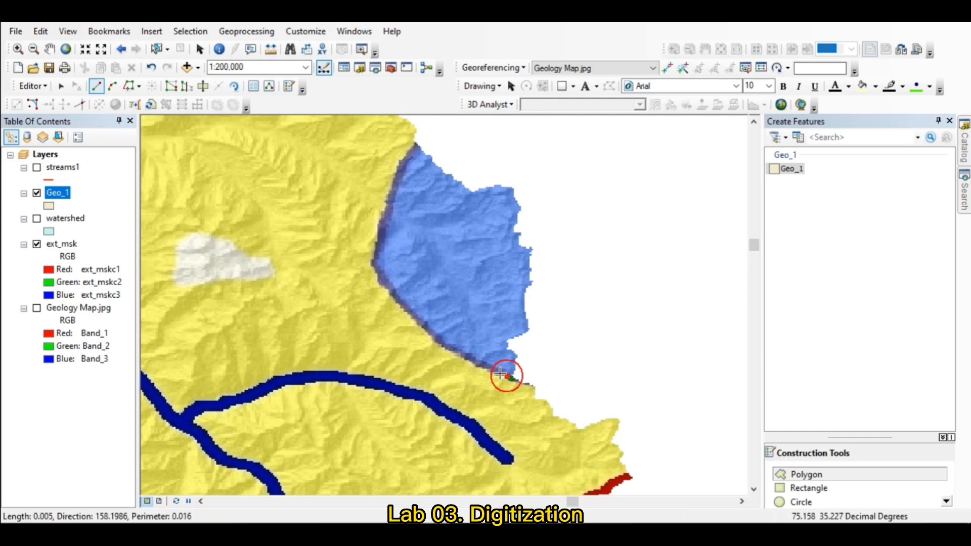
left_click(488, 369)
left_click(476, 364)
left_click(466, 359)
left_click(456, 352)
left_click(443, 345)
left_click(432, 339)
left_click(427, 331)
left_click(416, 319)
left_click(408, 309)
left_click(401, 302)
left_click(397, 297)
left_click(392, 290)
left_click(386, 282)
left_click(380, 274)
left_click(374, 265)
left_click(371, 248)
left_click(374, 237)
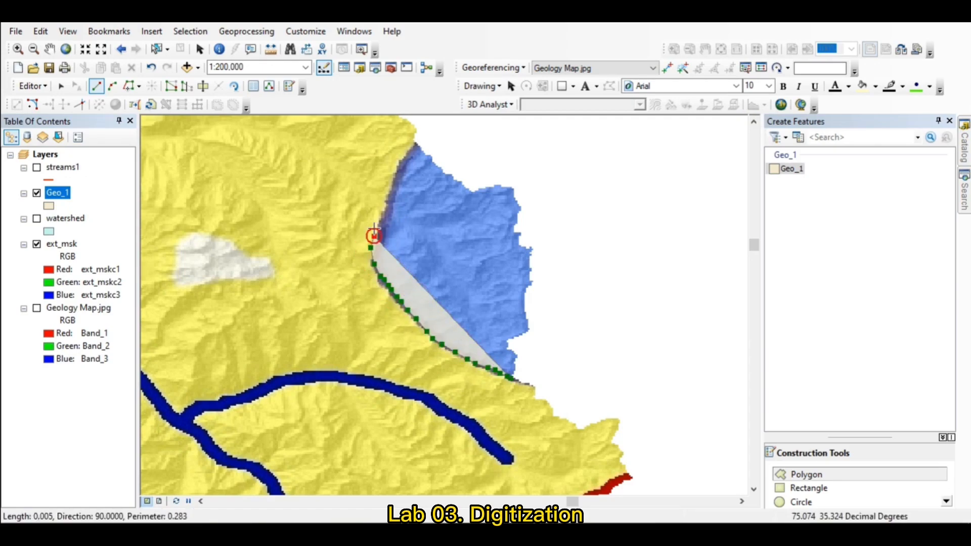
left_click(374, 223)
left_click(381, 205)
left_click(387, 187)
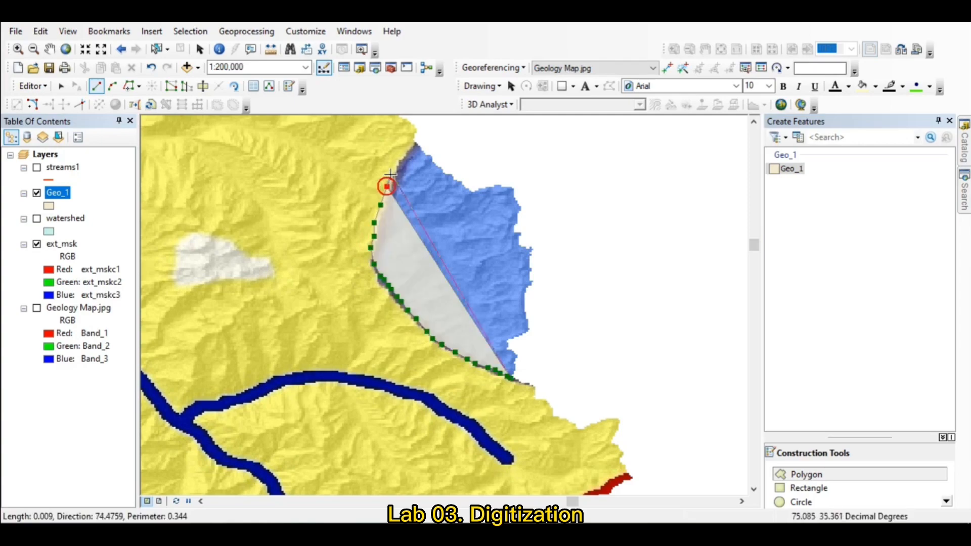
left_click(391, 173)
left_click(396, 165)
left_click(404, 156)
left_click(410, 150)
left_click(416, 144)
left_click(430, 158)
left_click(438, 165)
left_click(449, 173)
left_click(459, 179)
left_click(470, 188)
left_click(479, 189)
left_click(493, 184)
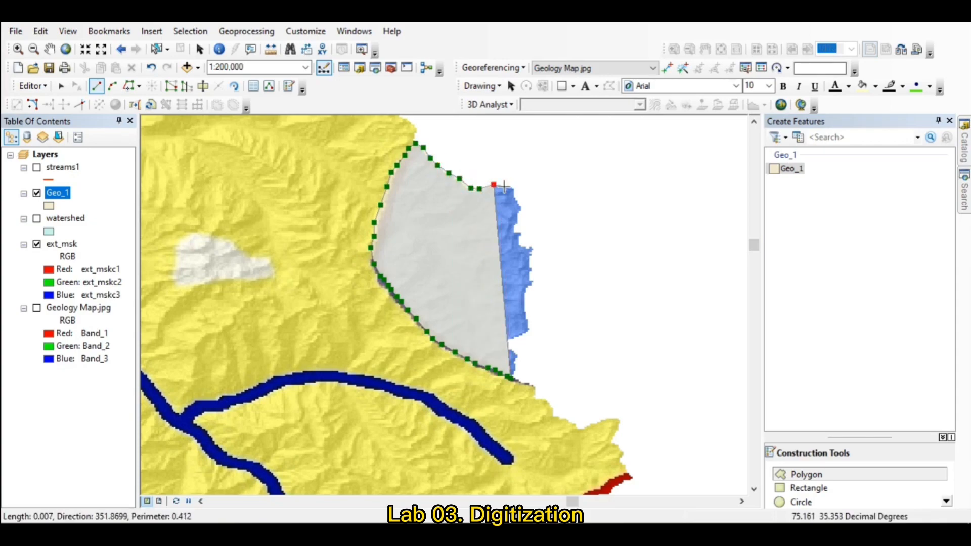
left_click(505, 186)
left_click(515, 192)
left_click(518, 208)
left_click(515, 219)
left_click(508, 224)
left_click(517, 233)
left_click(523, 241)
left_click(529, 251)
left_click(531, 259)
left_click(530, 283)
left_click(528, 293)
left_click(526, 303)
left_click(525, 317)
left_click(528, 328)
left_click(518, 338)
left_click(513, 338)
left_click(508, 343)
left_click(510, 350)
left_click(514, 356)
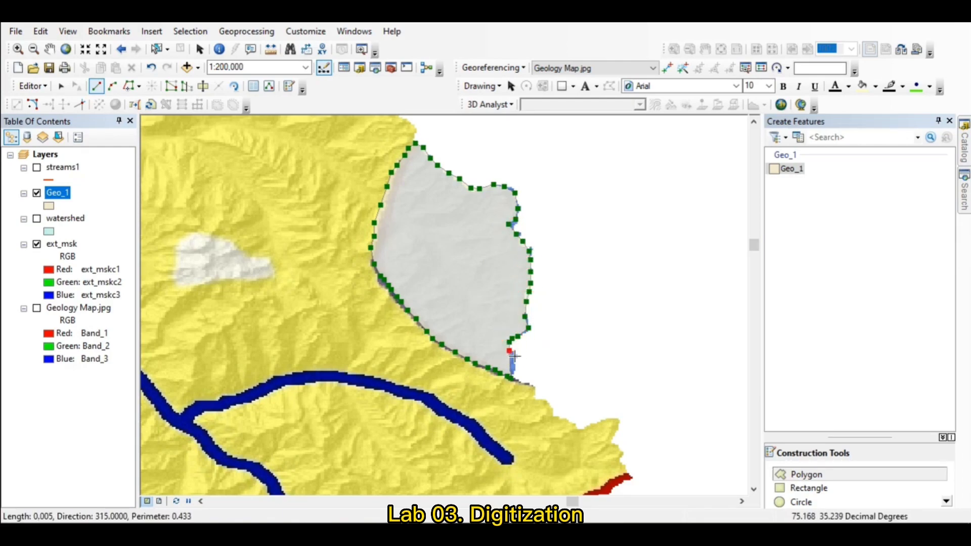
left_click(515, 363)
left_click(516, 369)
left_click(514, 374)
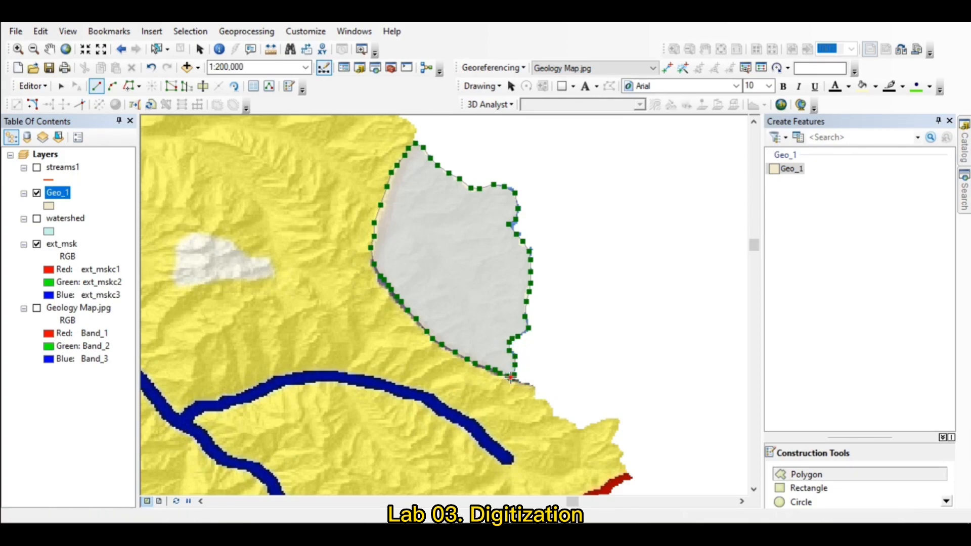
double_click(513, 376)
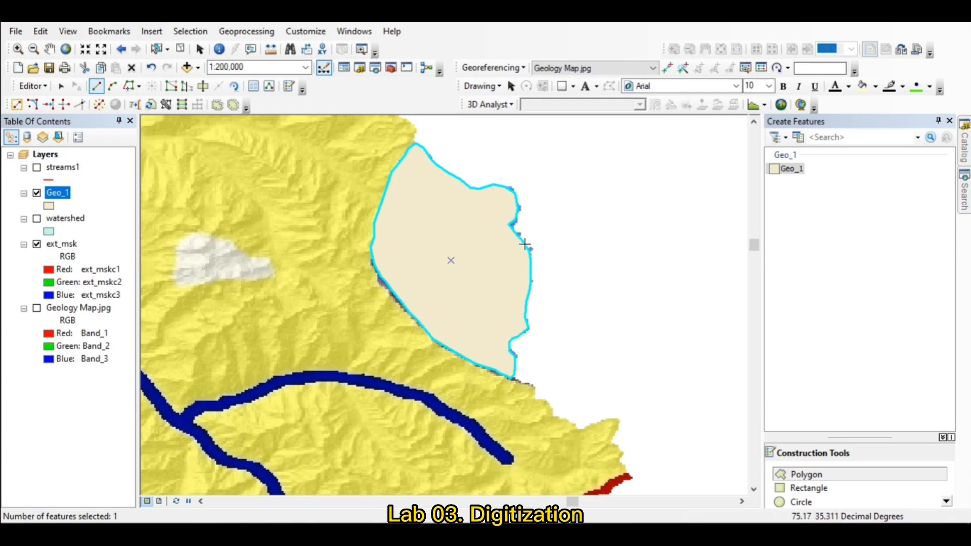
scroll(522, 240, "down", 3)
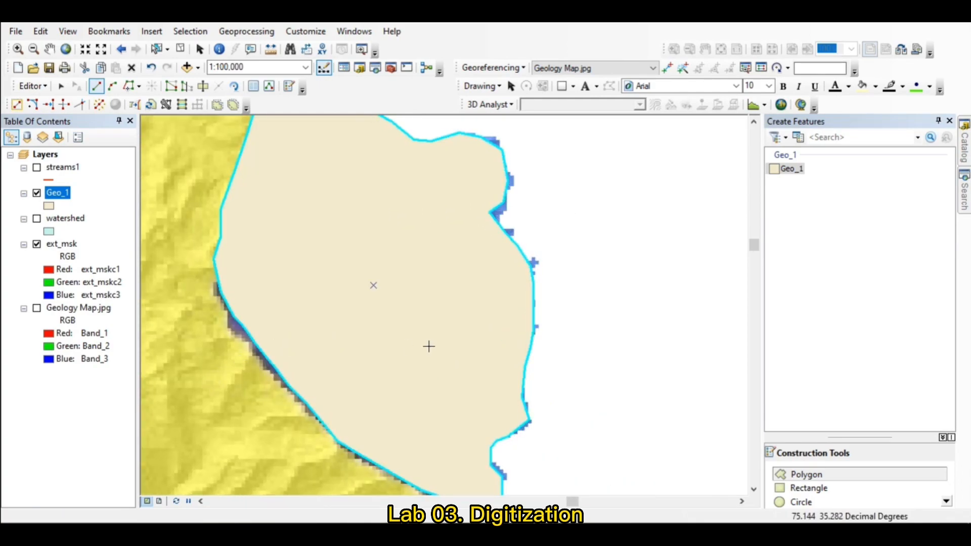
scroll(479, 343, "up", 2)
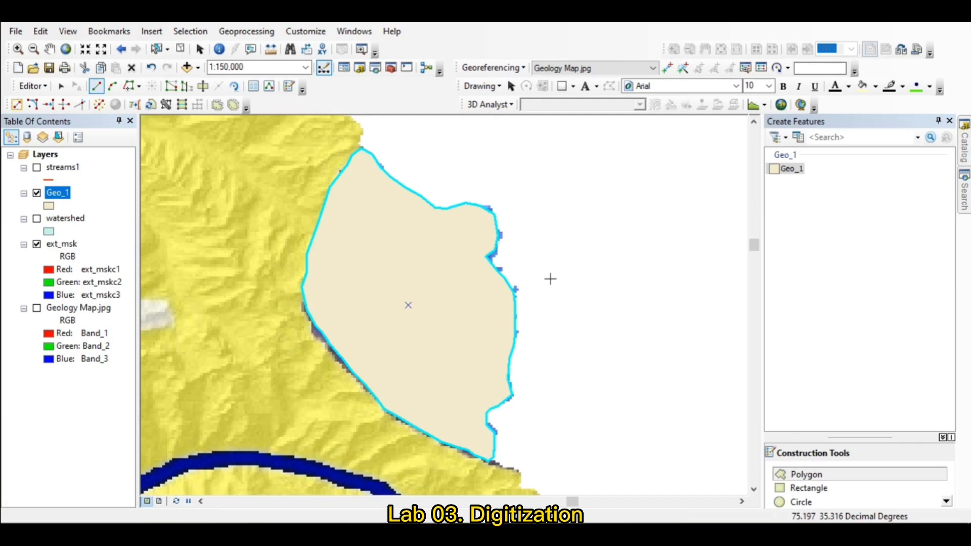
Delete the traced Geo_1 polygon covering the blue geological unit on the map's eastern edge.
key("Delete")
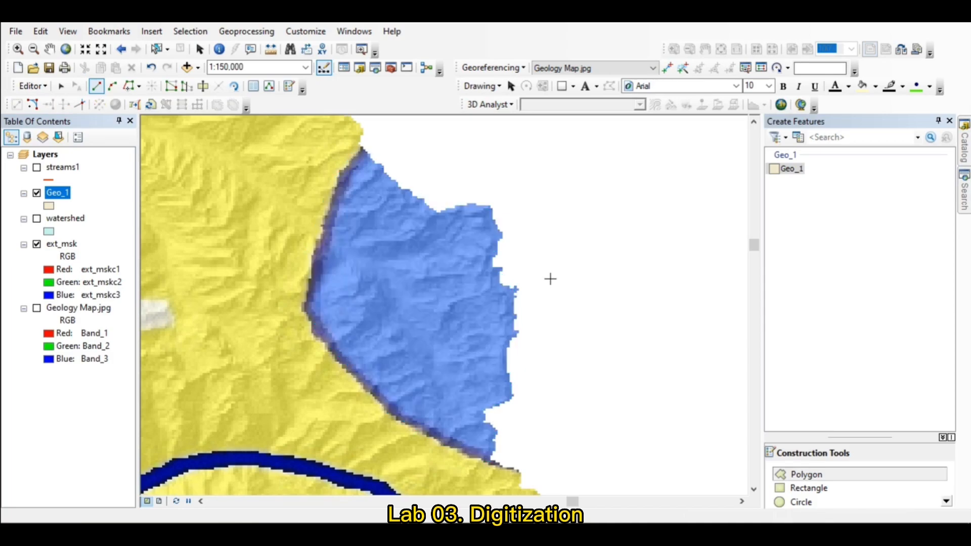
Sketch Geo_1 vertices along the blue unit's western boundary and delete the stray vertex placed in the yellow unit.
left_click(348, 366)
left_click(336, 359)
left_click(331, 348)
left_click(318, 337)
left_click(313, 324)
left_click(309, 311)
left_click(310, 293)
left_click(311, 279)
left_click(316, 259)
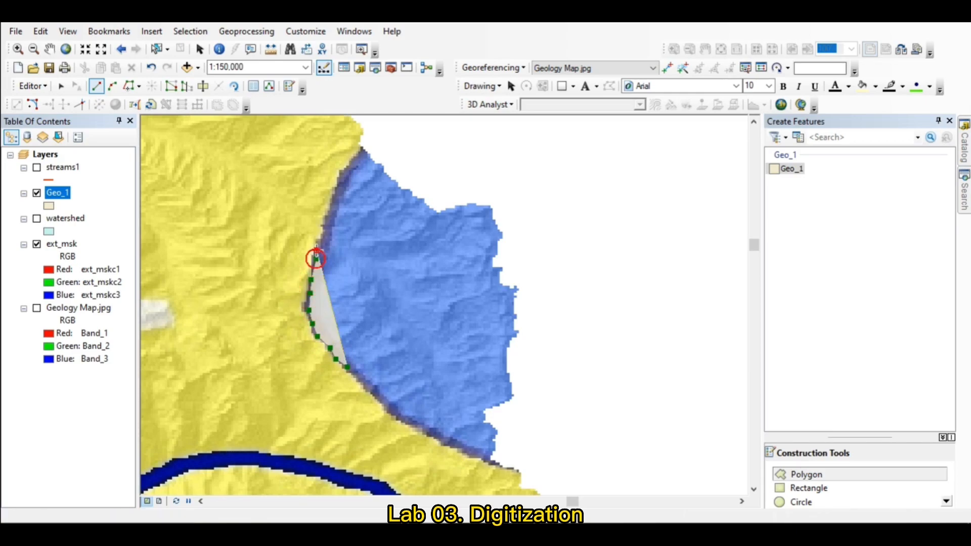
left_click(318, 244)
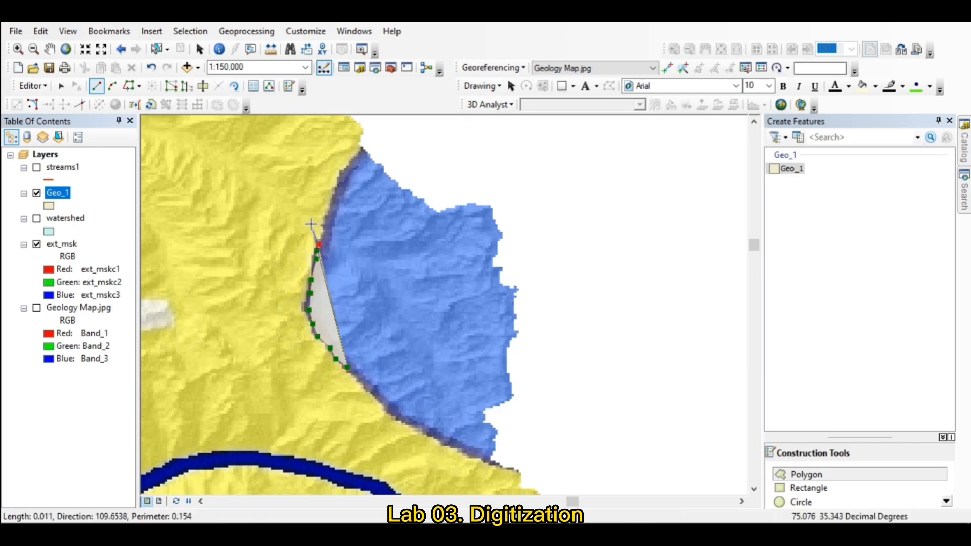
left_click(275, 182)
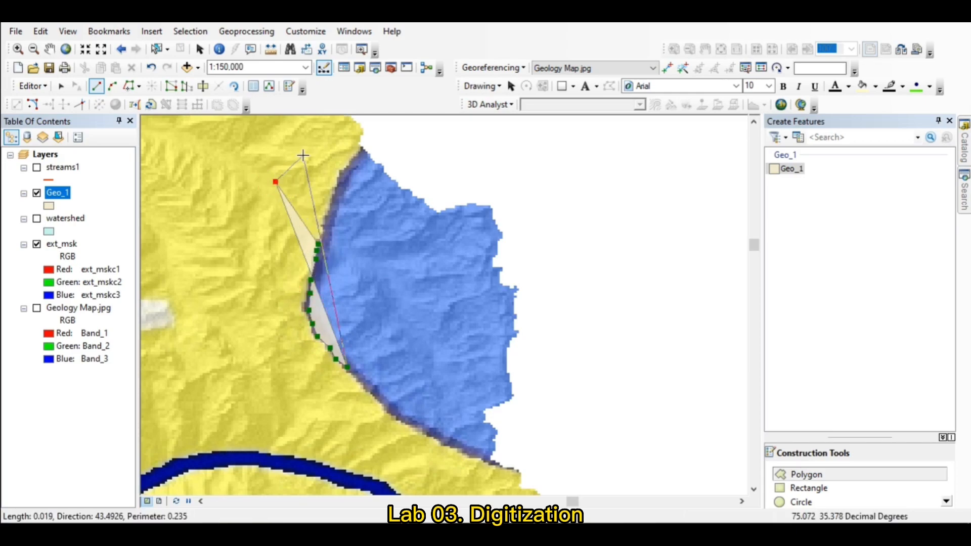
right_click(276, 182)
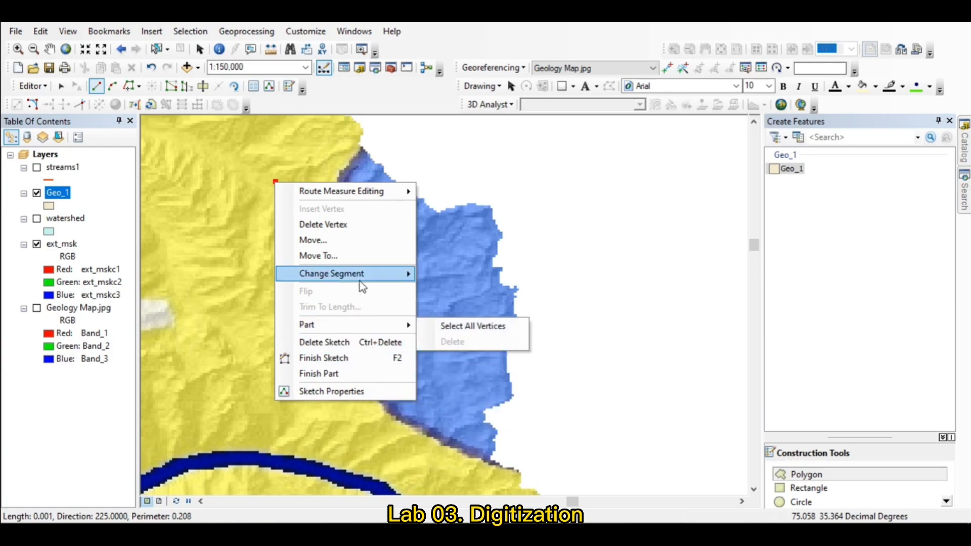
left_click(363, 225)
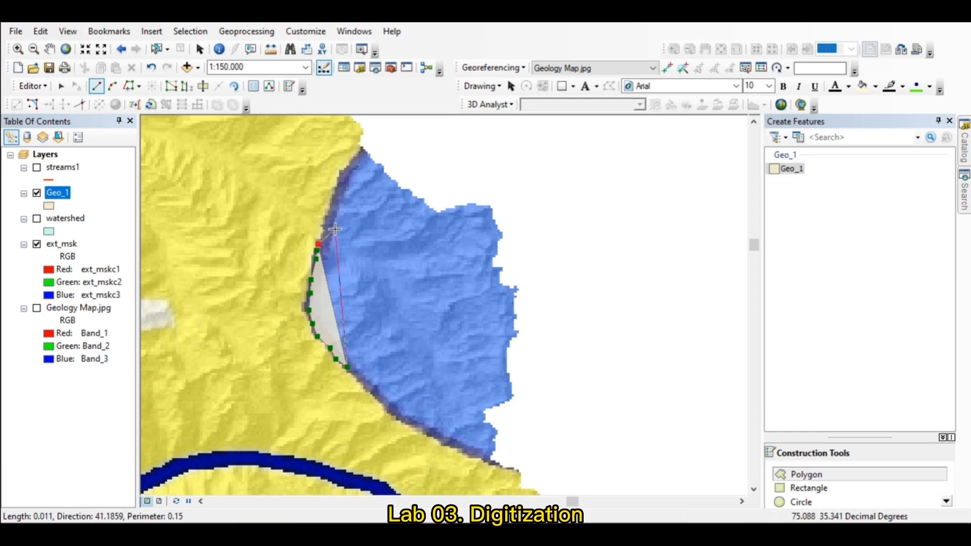
Undo the vertex deletion and the last few vertices placed in the sketch.
key("ctrl+z")
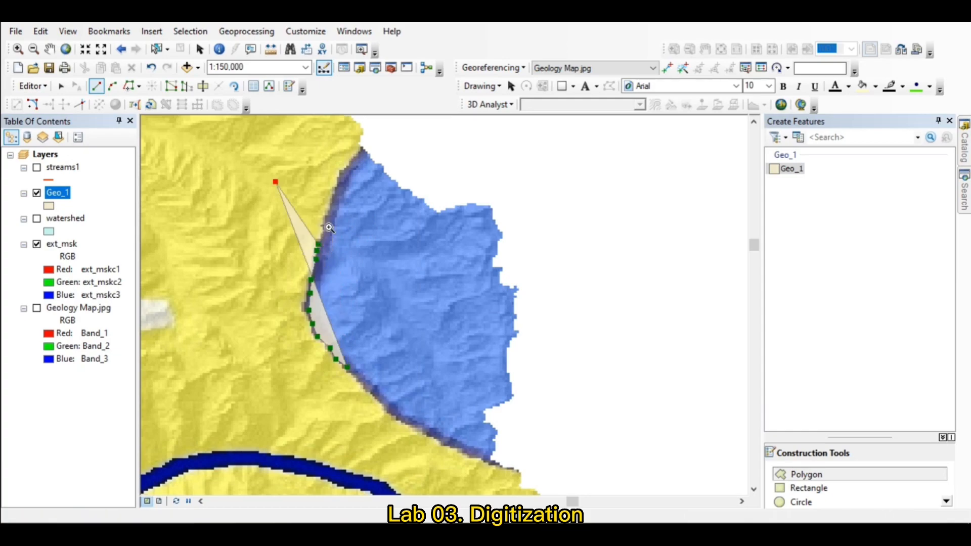
key("ctrl+z")
key("ctrl+z")
key("ctrl+z")
key("ctrl+z")
key("ctrl+z")
key("ctrl+z")
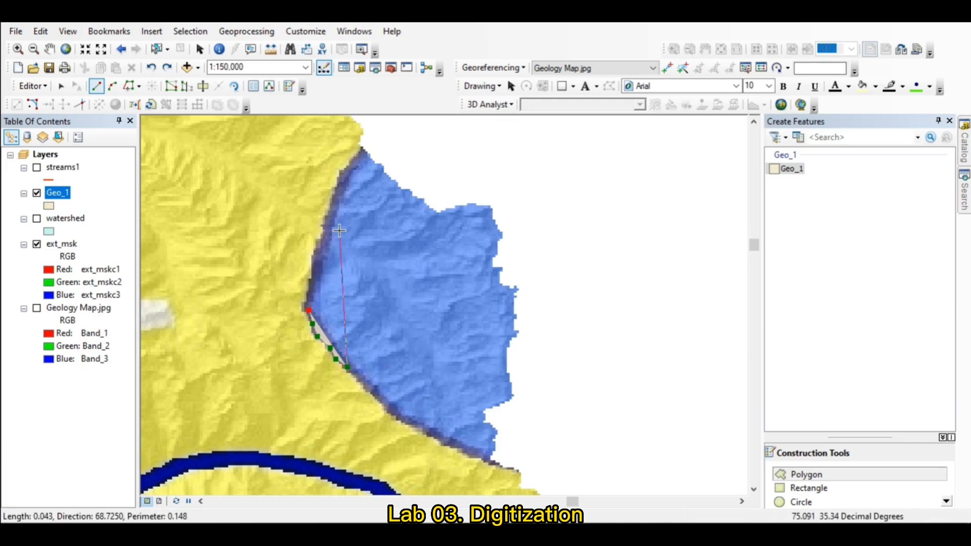
Extend the sketch up the blue unit's western boundary and down through its interior, and delete the entire sketch.
left_click(312, 294)
left_click(311, 280)
left_click(313, 259)
left_click(318, 234)
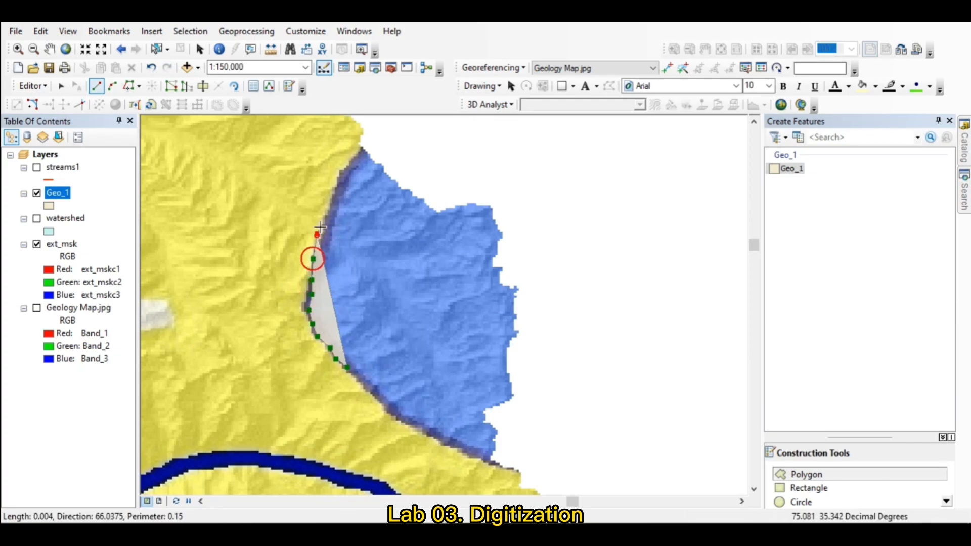
left_click(325, 215)
left_click(334, 192)
left_click(341, 181)
left_click(352, 164)
left_click(380, 175)
left_click(392, 190)
left_click(411, 212)
left_click(434, 239)
left_click(457, 250)
left_click(471, 259)
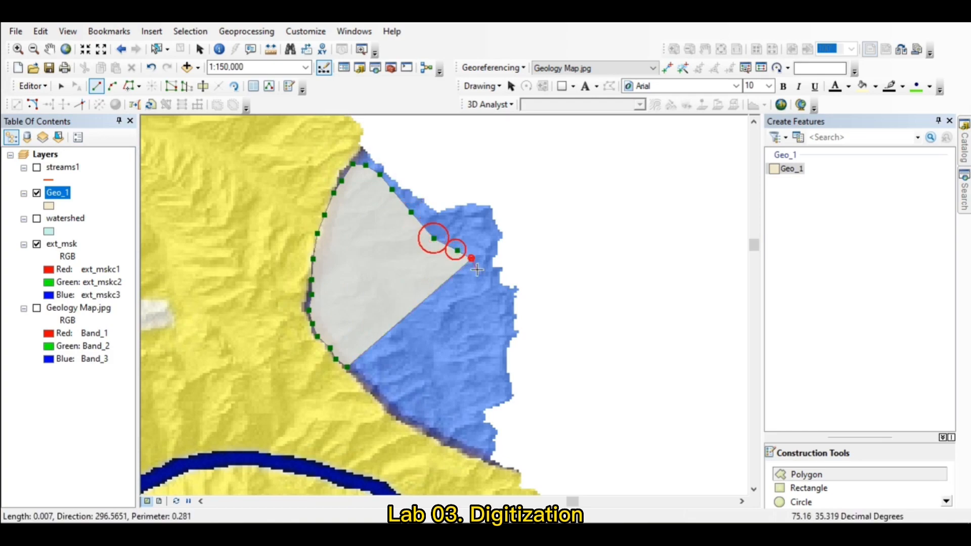
left_click(483, 283)
left_click(482, 316)
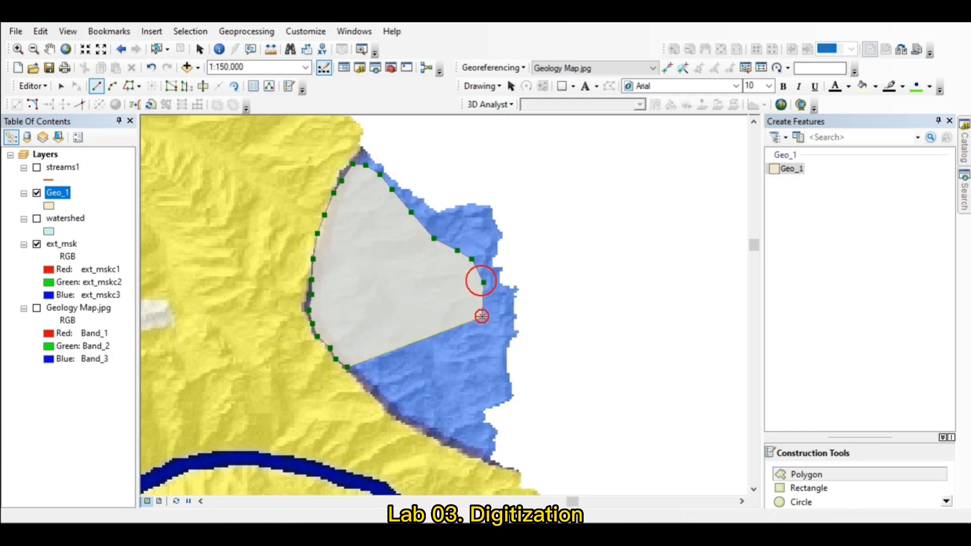
right_click(474, 345)
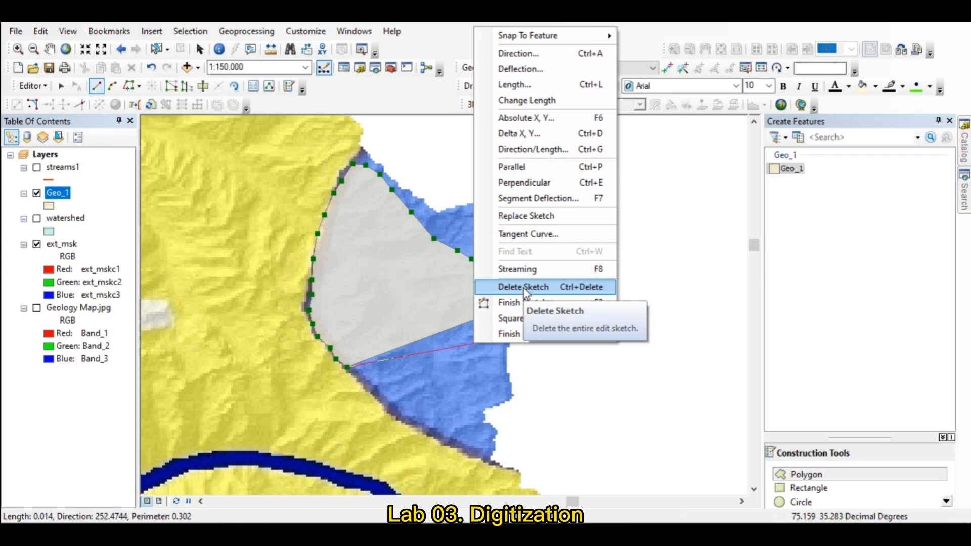
left_click(526, 292)
Retrace the whole outline of the blue unit with closely spaced vertices and finish it as one closed Geo_1 polygon.
left_click(348, 367)
left_click(324, 333)
left_click(320, 326)
left_click(314, 320)
left_click(307, 309)
left_click(308, 299)
left_click(309, 293)
left_click(311, 286)
left_click(313, 281)
left_click(314, 273)
left_click(315, 264)
left_click(316, 255)
left_click(318, 247)
left_click(321, 240)
left_click(322, 232)
left_click(325, 223)
left_click(327, 216)
left_click(330, 209)
left_click(331, 201)
left_click(334, 193)
left_click(337, 187)
left_click(340, 179)
left_click(343, 172)
left_click(352, 158)
left_click(360, 149)
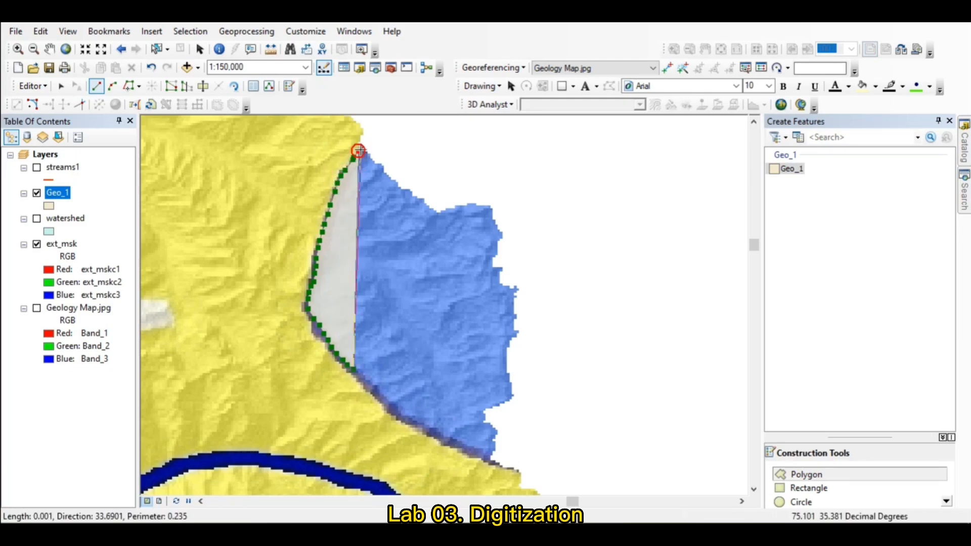
left_click(377, 164)
left_click(382, 170)
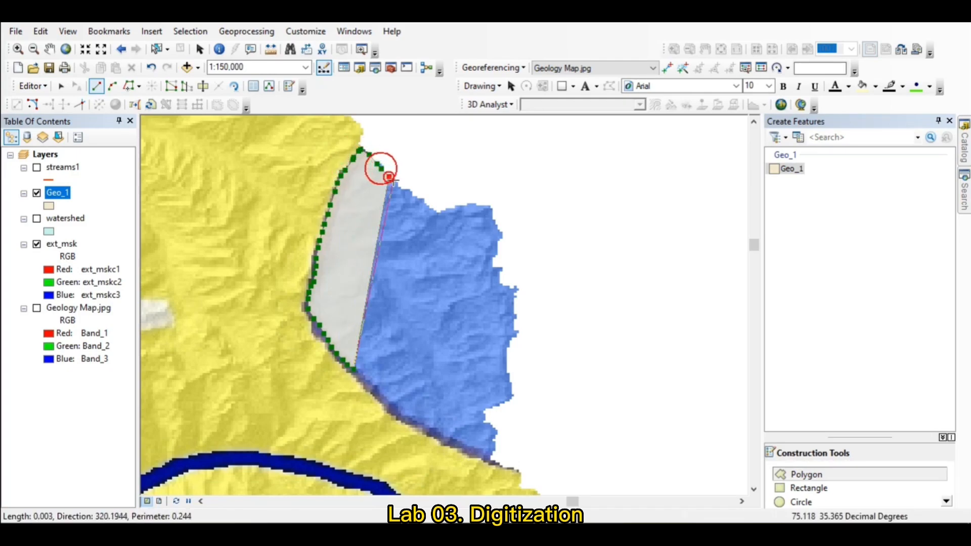
left_click(390, 176)
left_click(396, 182)
left_click(403, 188)
left_click(409, 192)
left_click(415, 197)
left_click(419, 200)
left_click(427, 203)
left_click(434, 207)
left_click(441, 209)
left_click(449, 208)
left_click(459, 207)
left_click(469, 205)
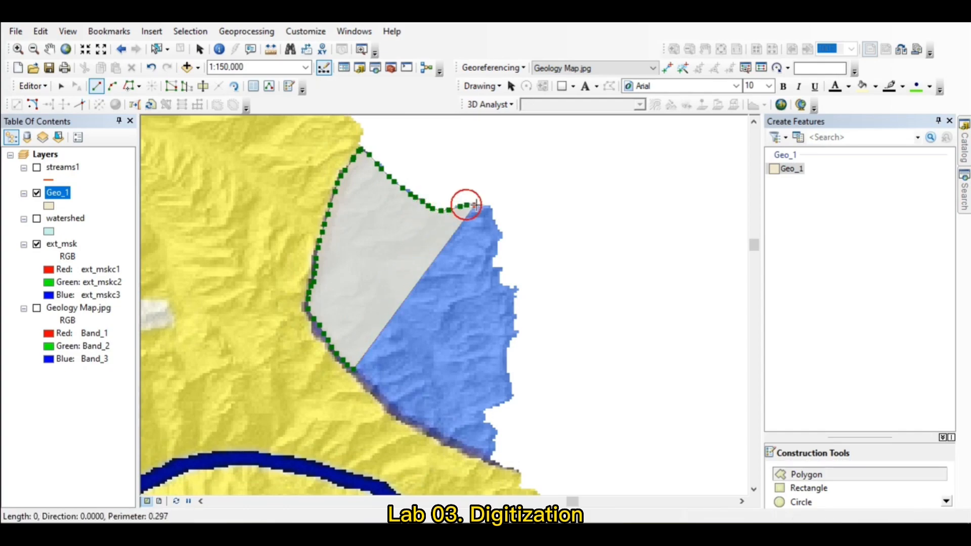
left_click(477, 205)
left_click(484, 207)
left_click(491, 211)
left_click(494, 215)
left_click(498, 222)
left_click(500, 229)
left_click(500, 235)
left_click(500, 242)
left_click(496, 248)
left_click(492, 255)
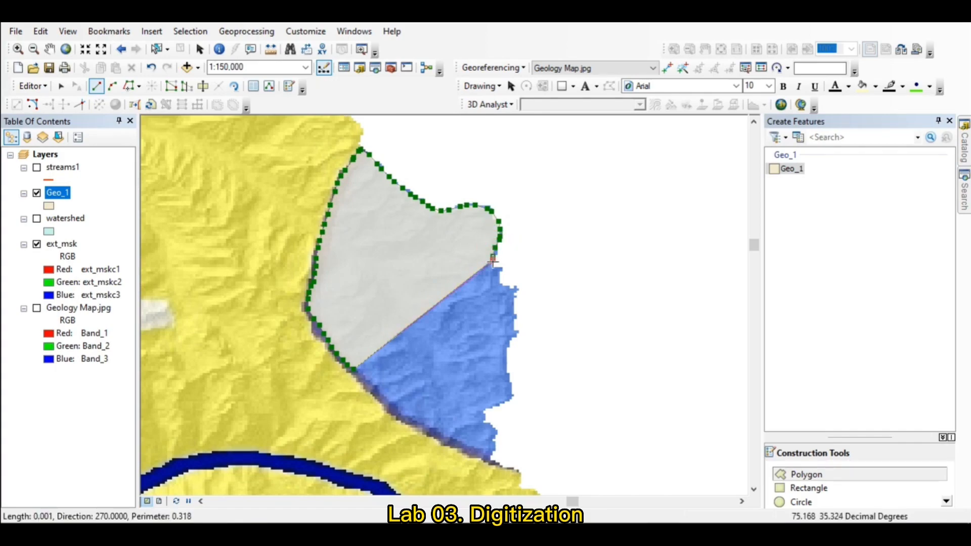
left_click(491, 263)
left_click(498, 269)
left_click(500, 275)
left_click(502, 281)
left_click(503, 285)
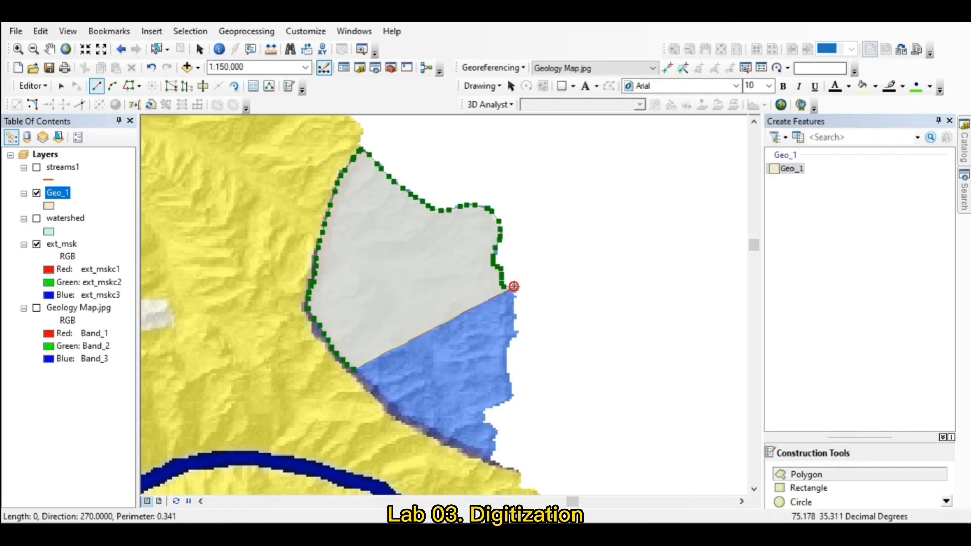
scroll(521, 324, "up", 2)
scroll(505, 324, "up", 1)
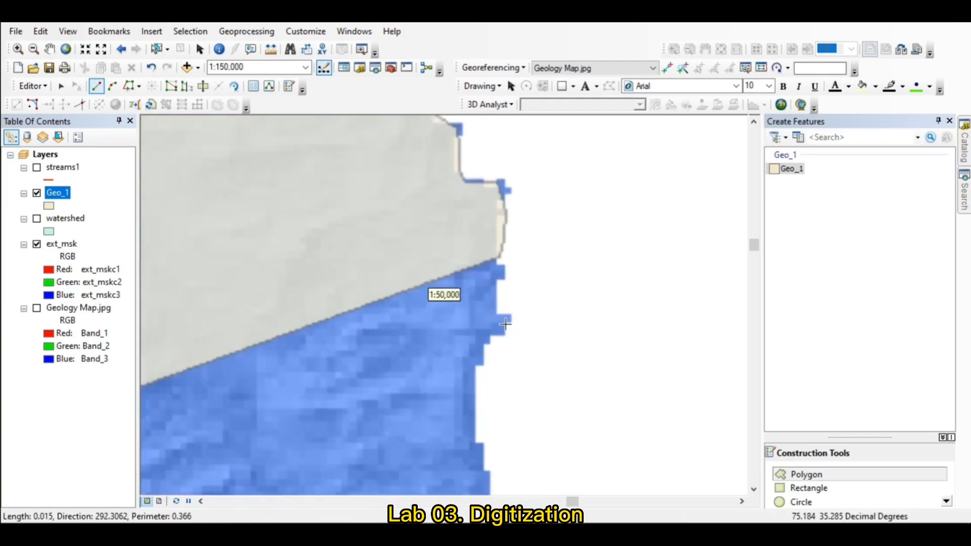
left_click(496, 272)
left_click(496, 286)
left_click(498, 299)
left_click(499, 308)
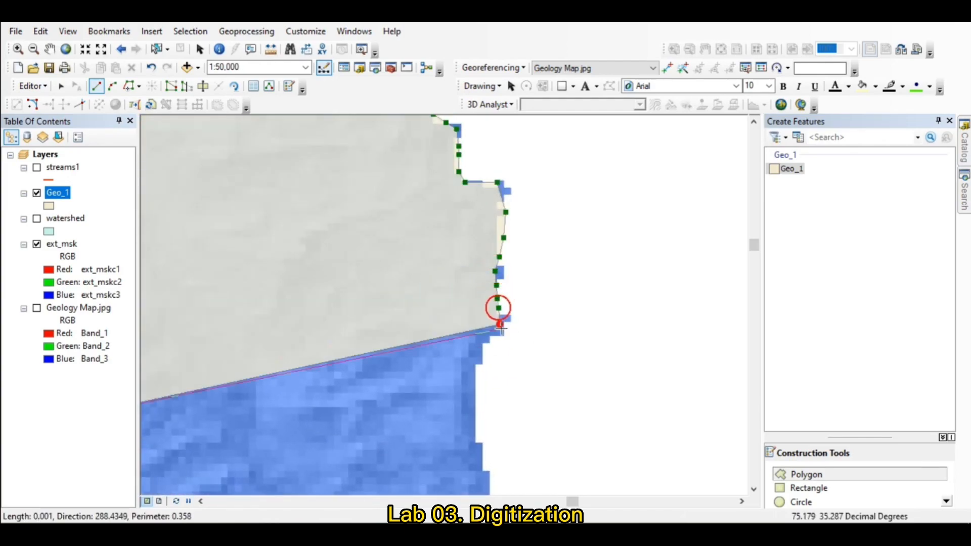
left_click(501, 324)
left_click(497, 338)
left_click(484, 346)
left_click(482, 357)
left_click(481, 370)
left_click(479, 383)
left_click(478, 395)
left_click(477, 412)
left_click(478, 431)
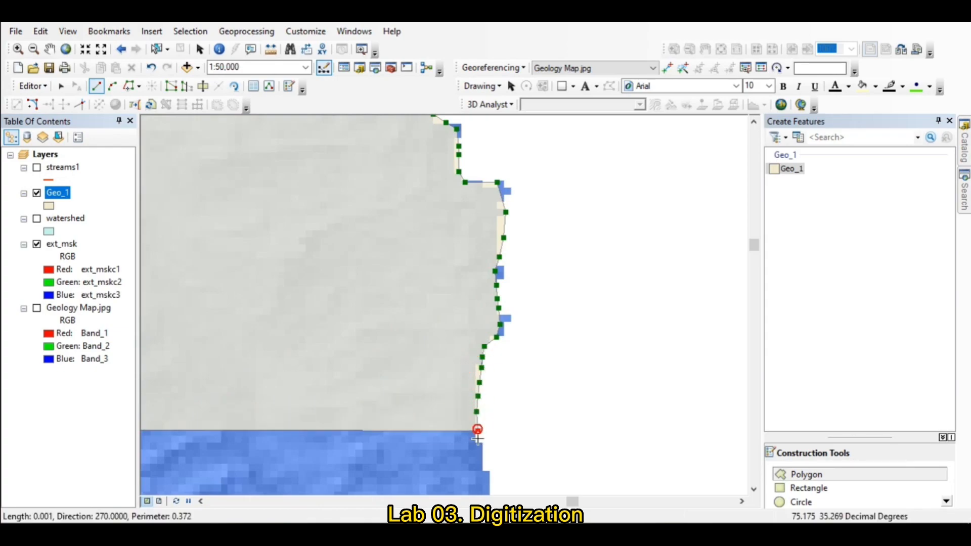
left_click(479, 447)
scroll(508, 430, "down", 9)
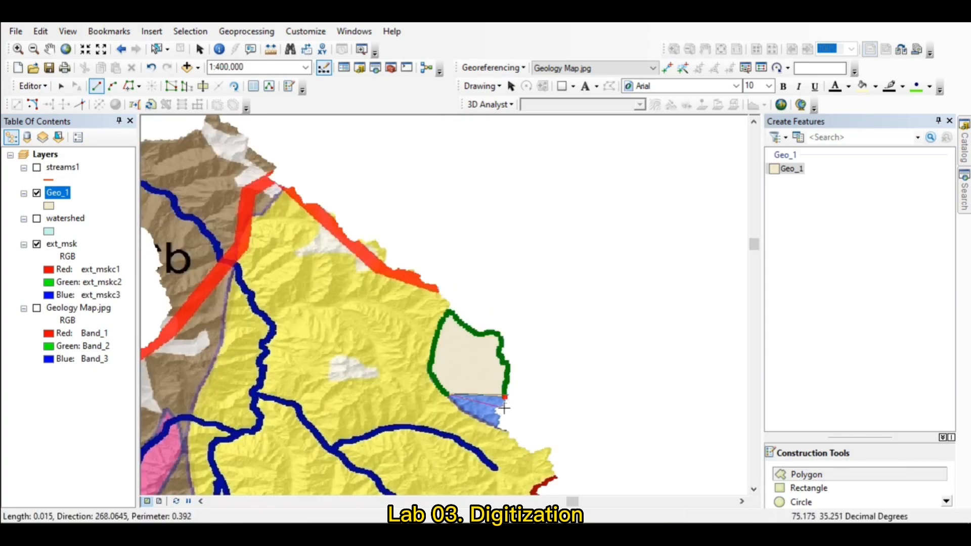
left_click(499, 405)
left_click(497, 422)
left_click(488, 422)
left_click(479, 414)
left_click(473, 410)
left_click(464, 405)
double_click(454, 396)
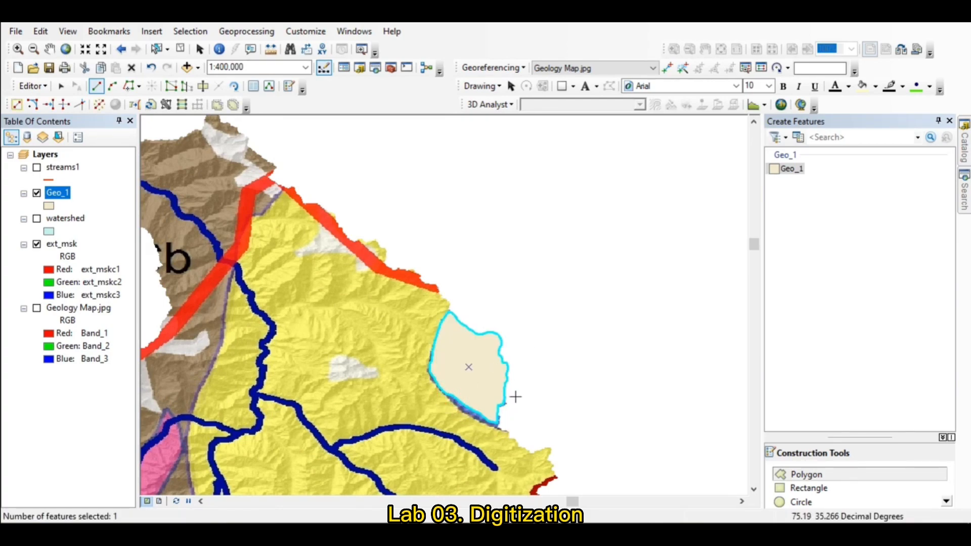
Save the Geo_1 edits and stop the edit session.
scroll(569, 387, "up", 1)
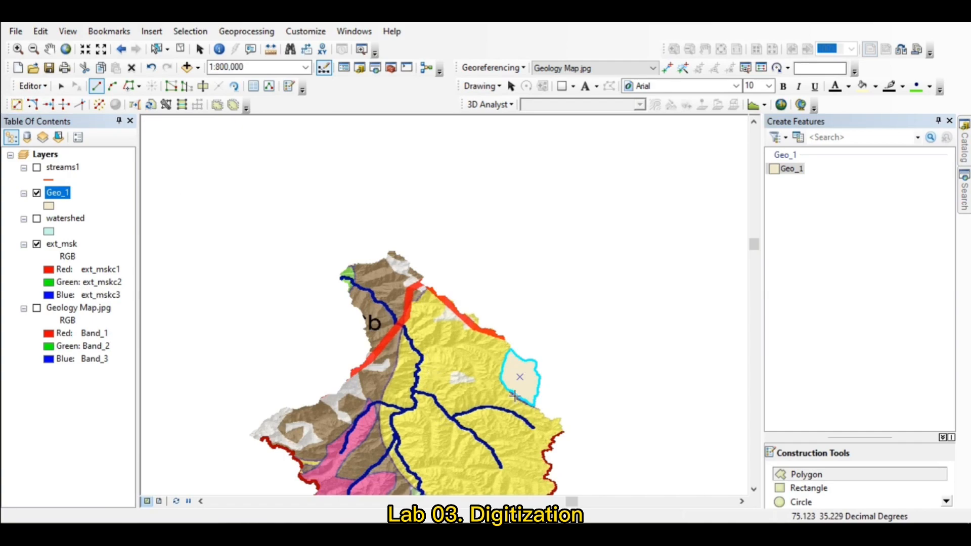
left_click(43, 87)
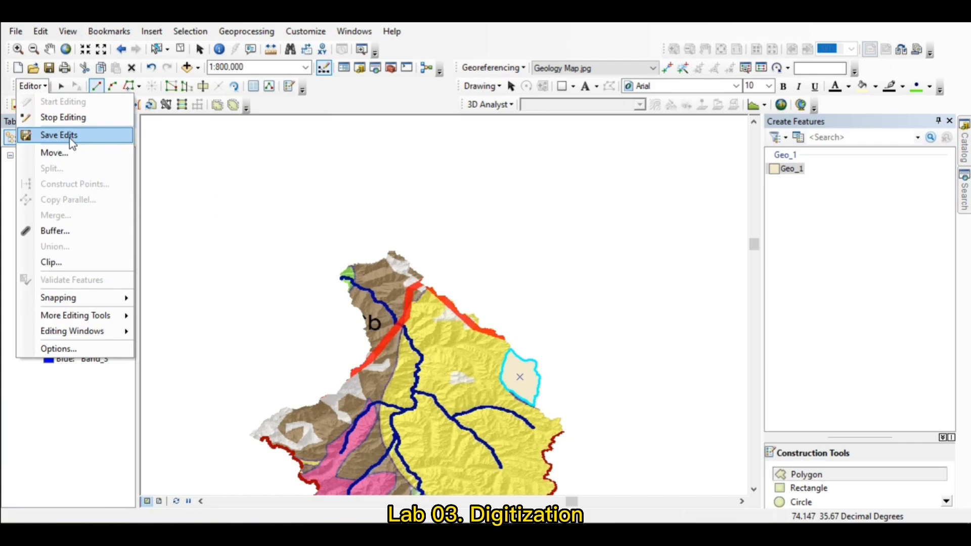
left_click(73, 144)
left_click(37, 86)
left_click(60, 116)
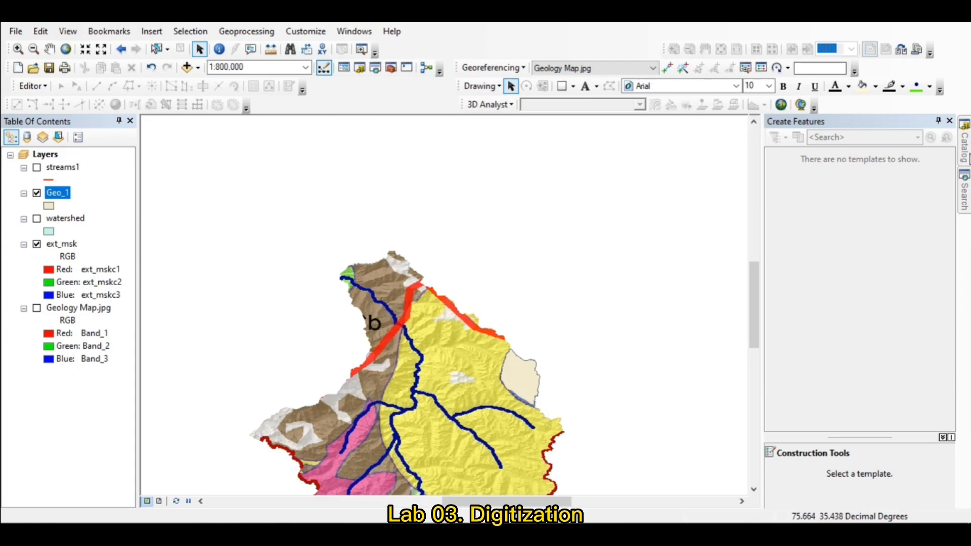
Start a new shapefile in the geo 2 folder of Lab 3, named geo_2, with the Polygon feature type.
left_click(965, 144)
left_click(793, 292)
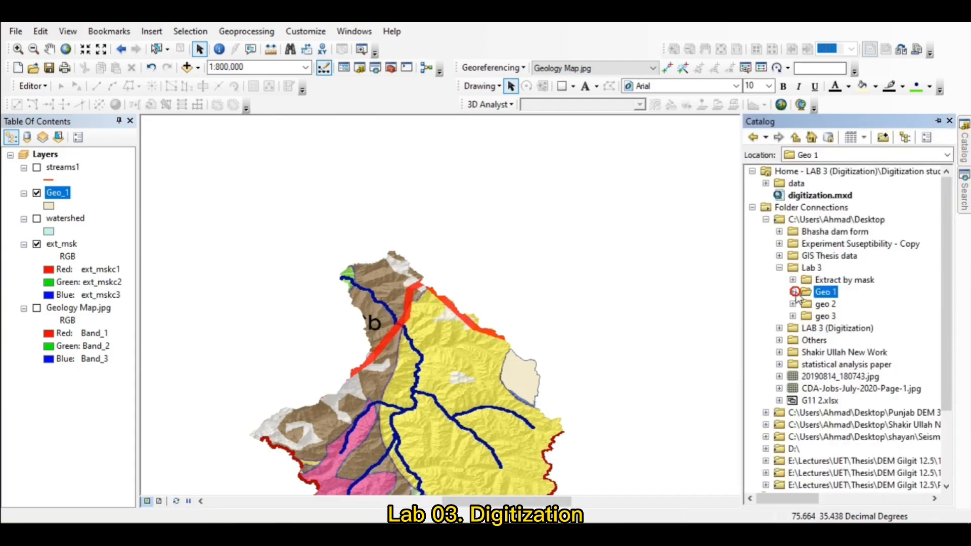
right_click(822, 304)
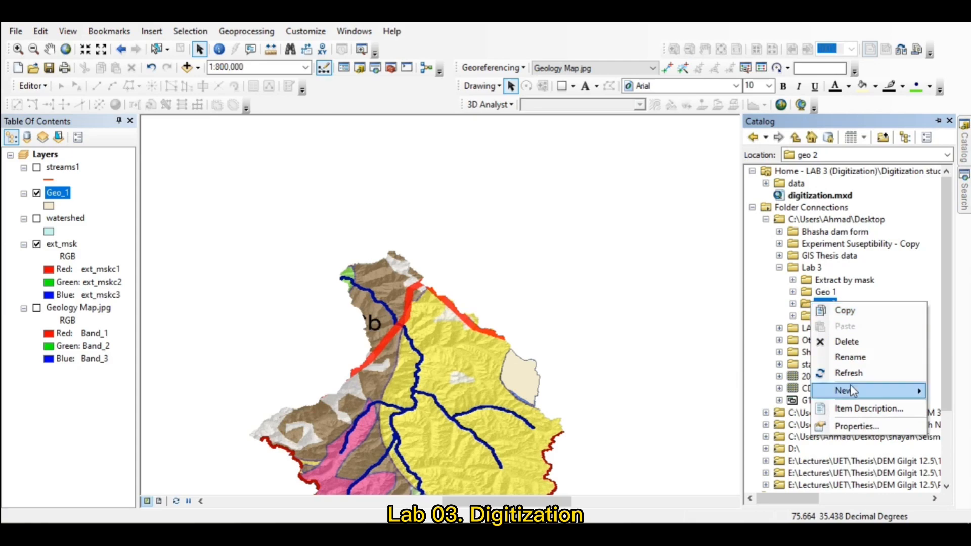
mouse_move(854, 390)
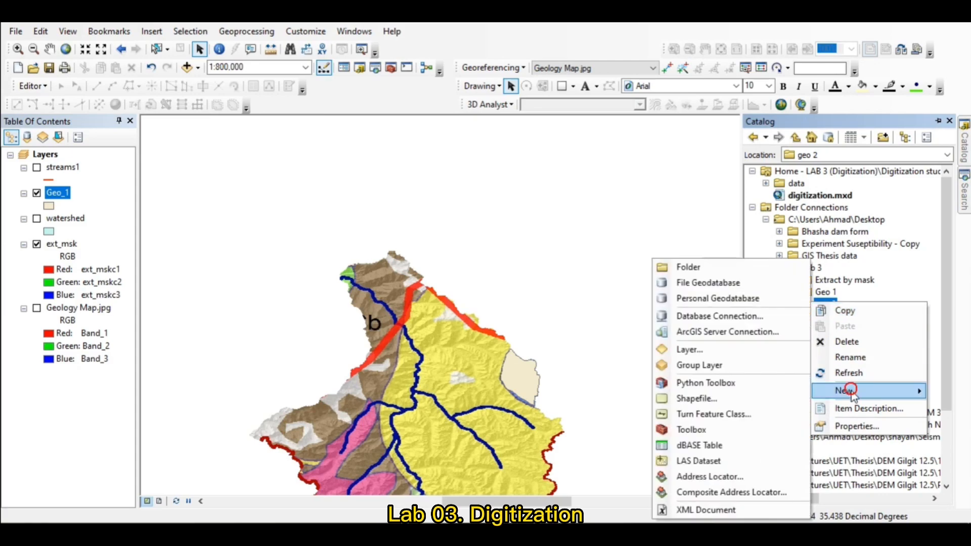
left_click(736, 401)
type("geo_2")
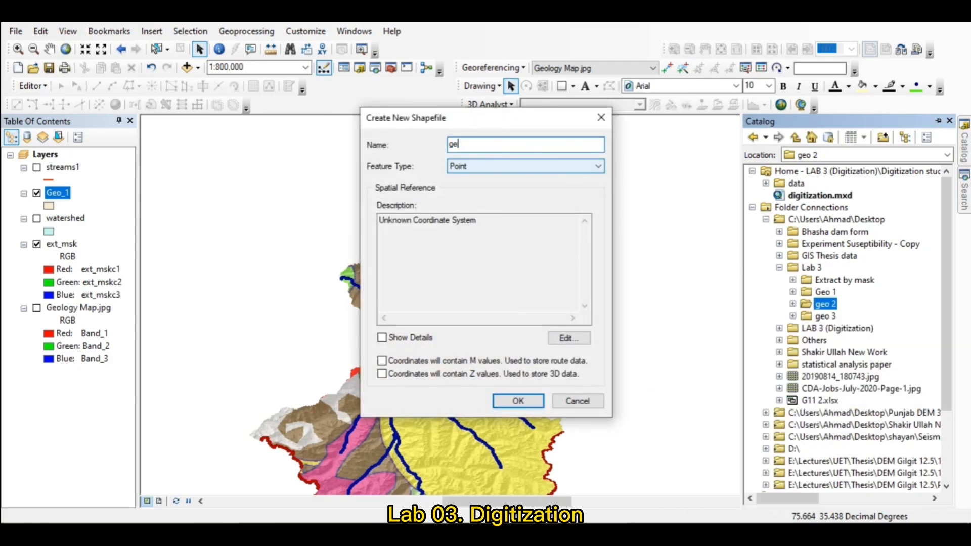
left_click(579, 169)
left_click(488, 198)
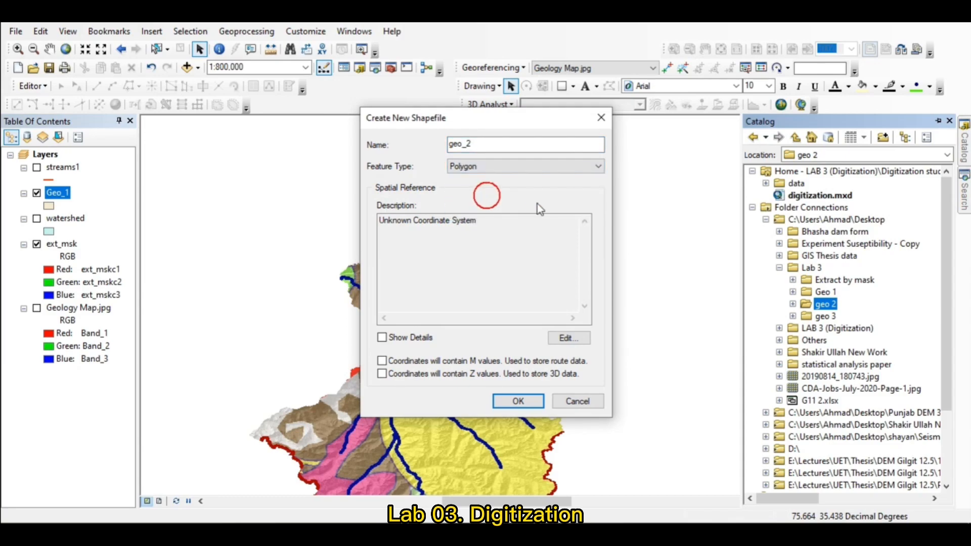
Assign the WGS 1984 geographic coordinate system to the geo_2 shapefile and create it.
left_click(586, 341)
left_click(404, 161)
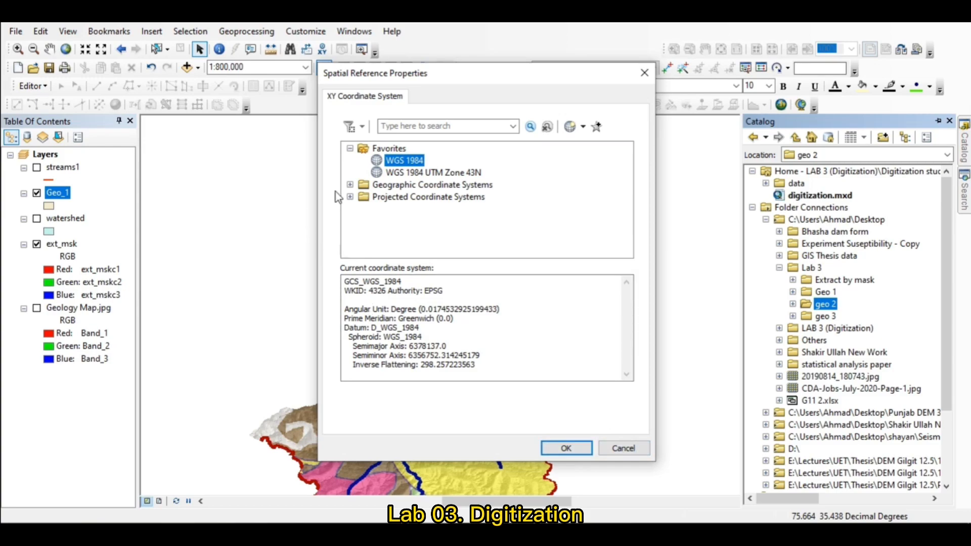
left_click(350, 185)
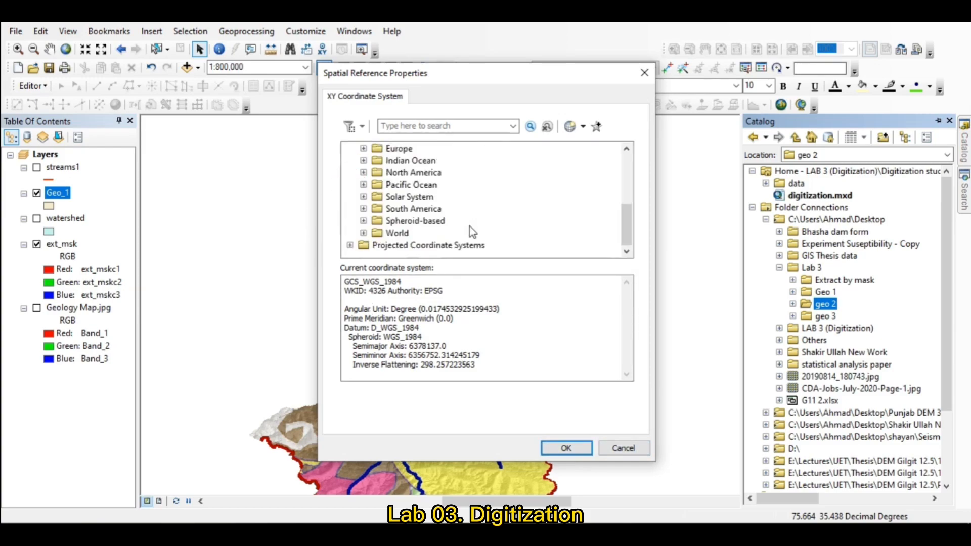
left_click(364, 235)
scroll(428, 215, "down", 5)
left_click(413, 161)
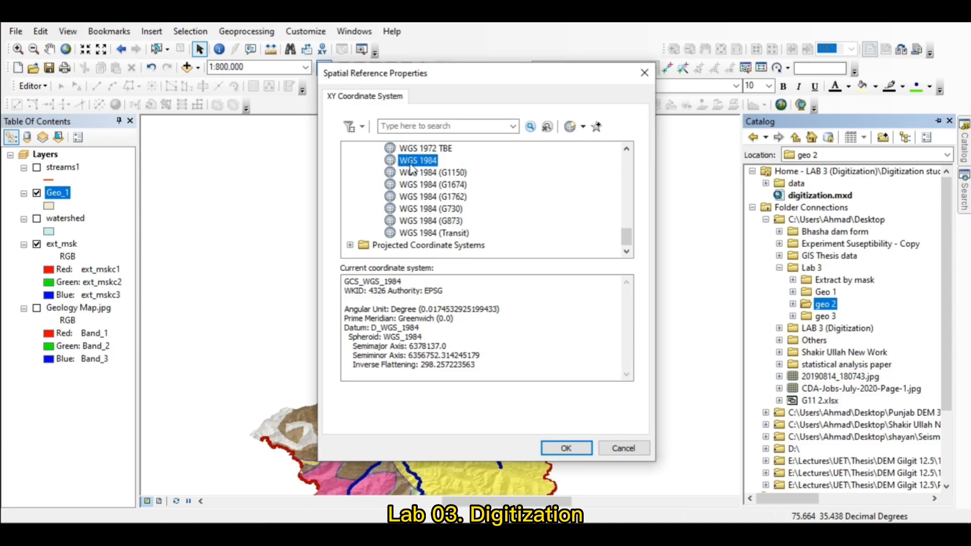
left_click_drag(620, 233, 624, 165)
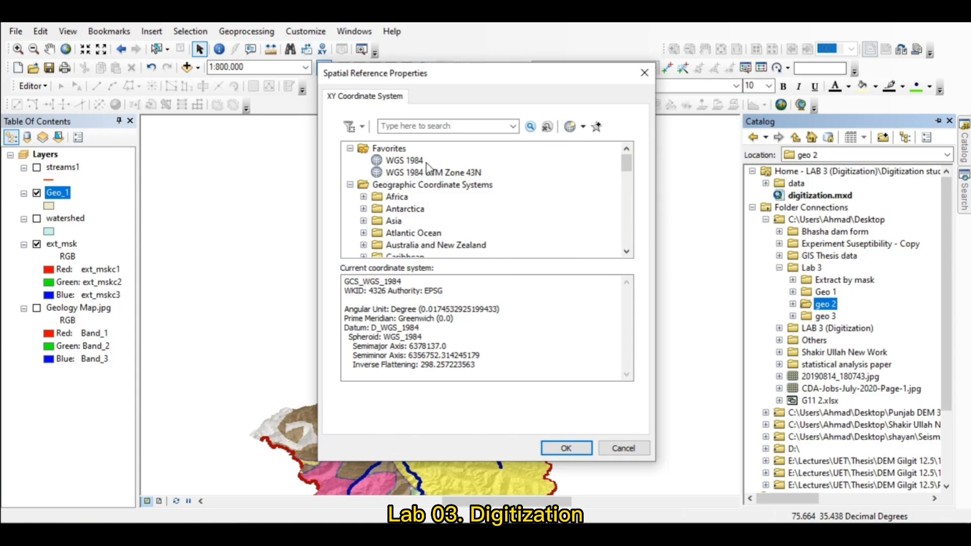
left_click(400, 161)
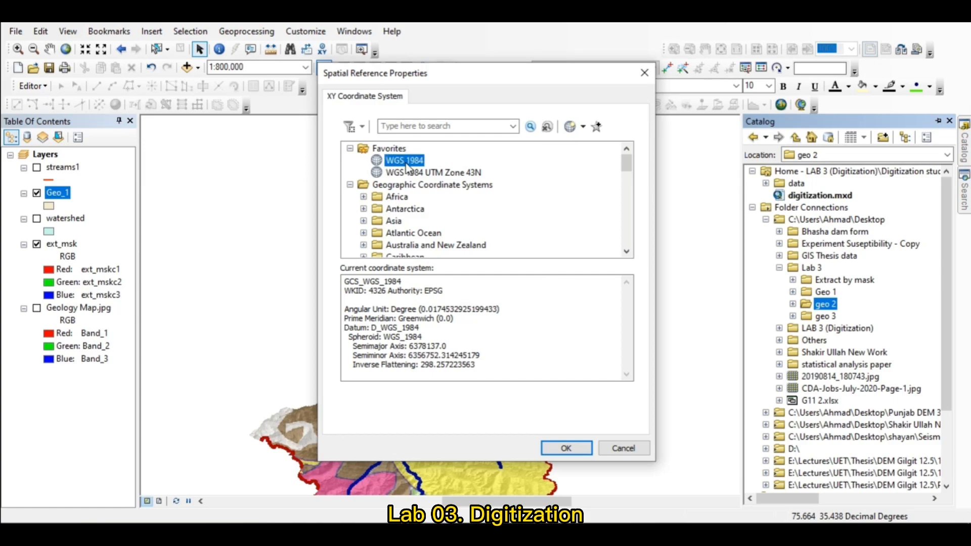
left_click(590, 448)
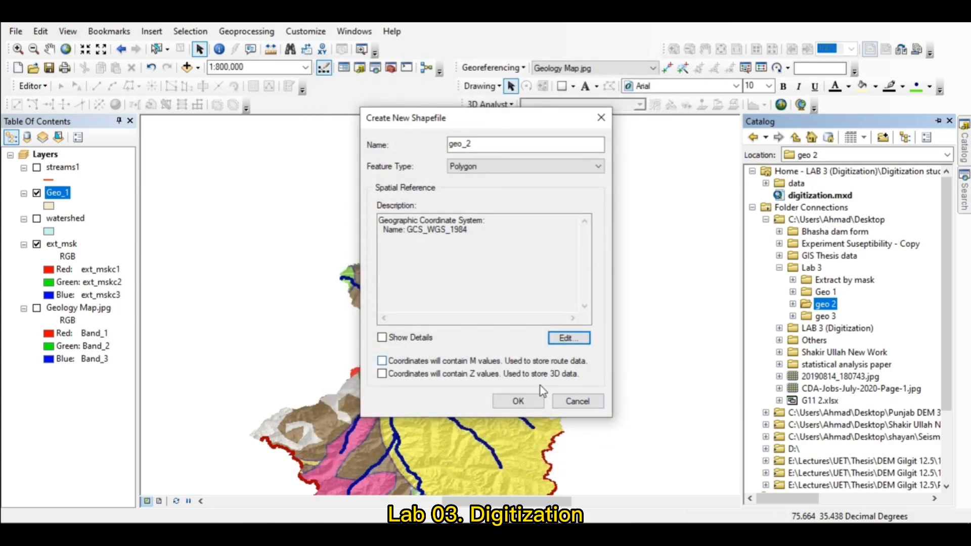
left_click(519, 401)
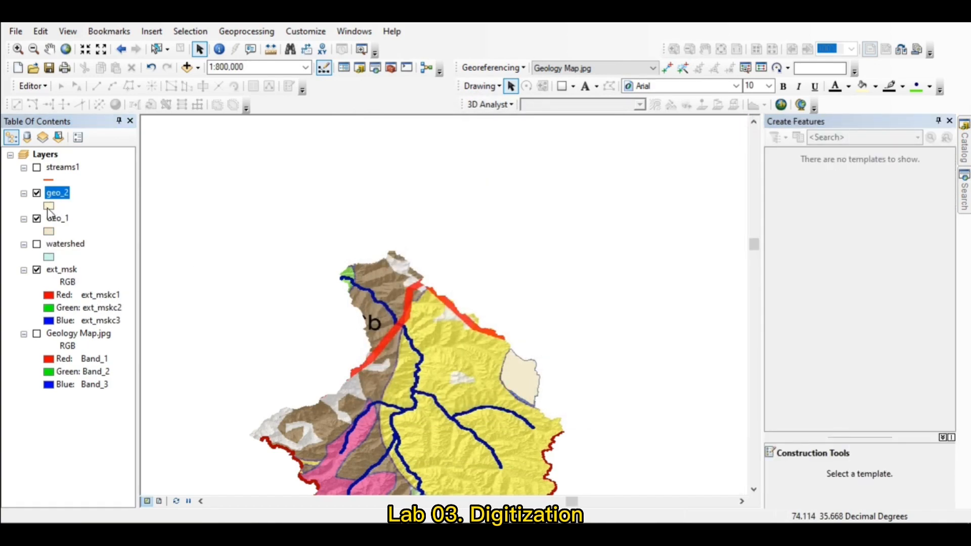
Start an edit session on the geo_2 layer, continuing past the spatial reference warnings.
left_click(33, 86)
left_click(55, 99)
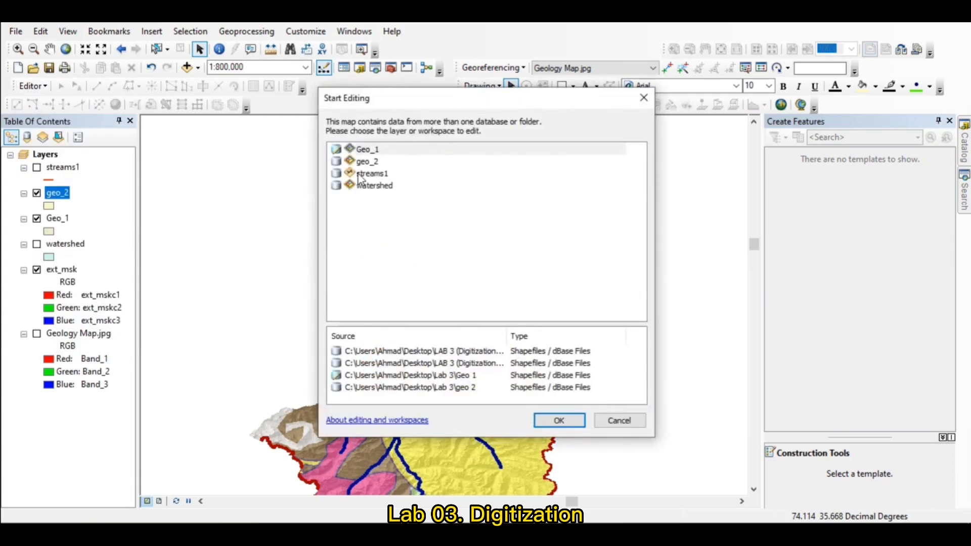
left_click(360, 162)
left_click(559, 421)
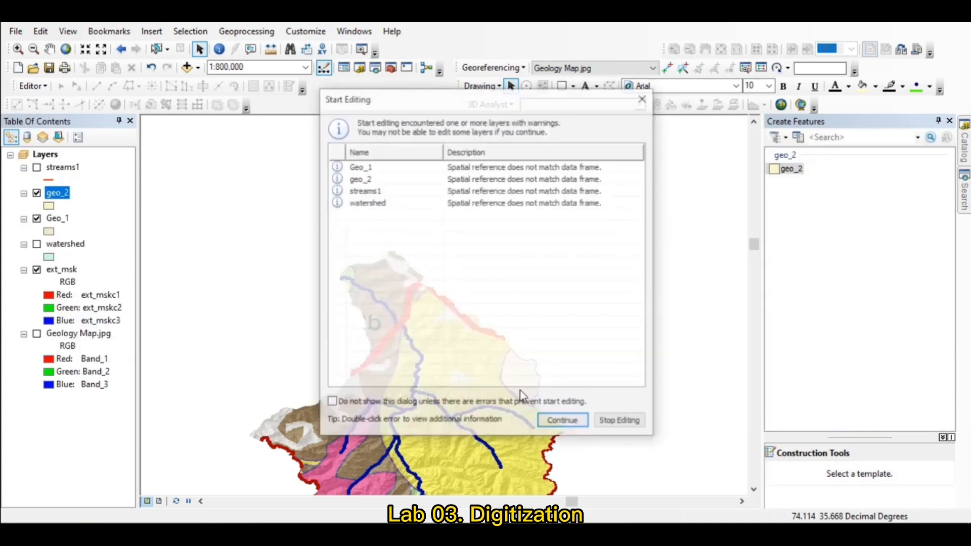
left_click(353, 167)
left_click(360, 179)
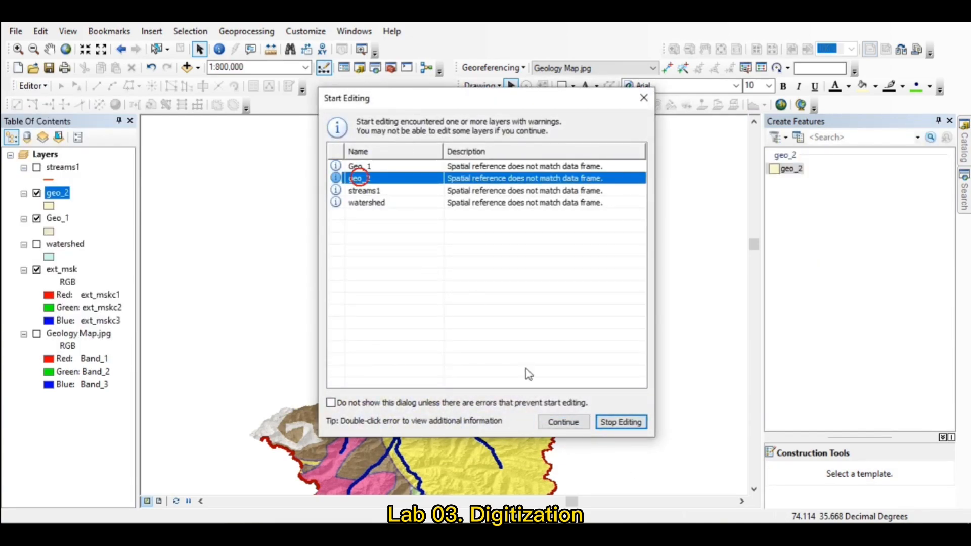
left_click(558, 421)
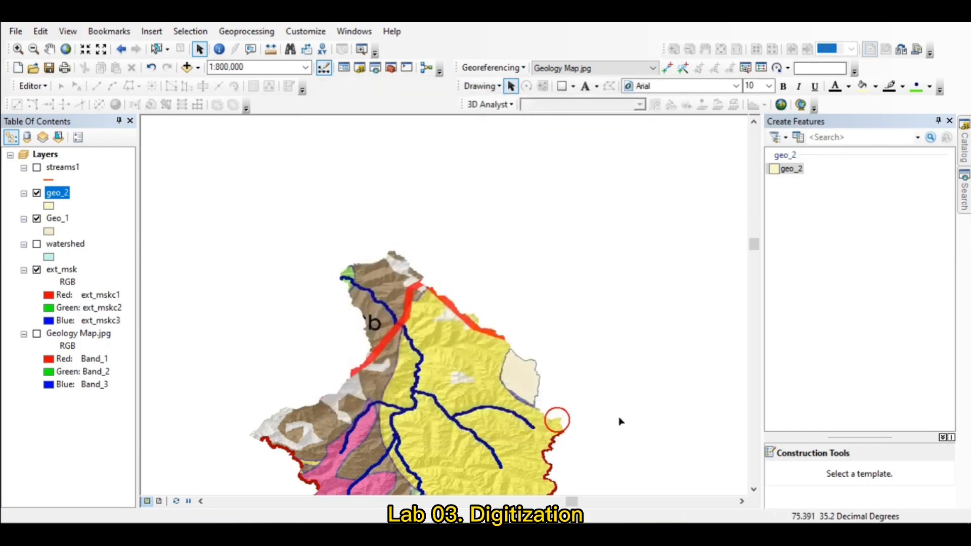
Trace the whole outline of the light grey unit at the map's western tip, including its hooked inner part, as one closed geo_2 polygon.
left_click(790, 172)
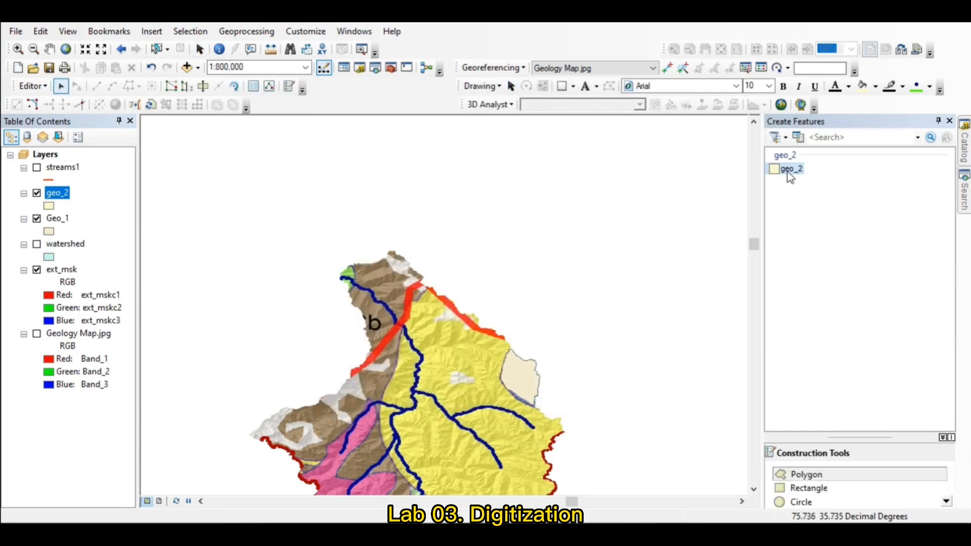
left_click(803, 473)
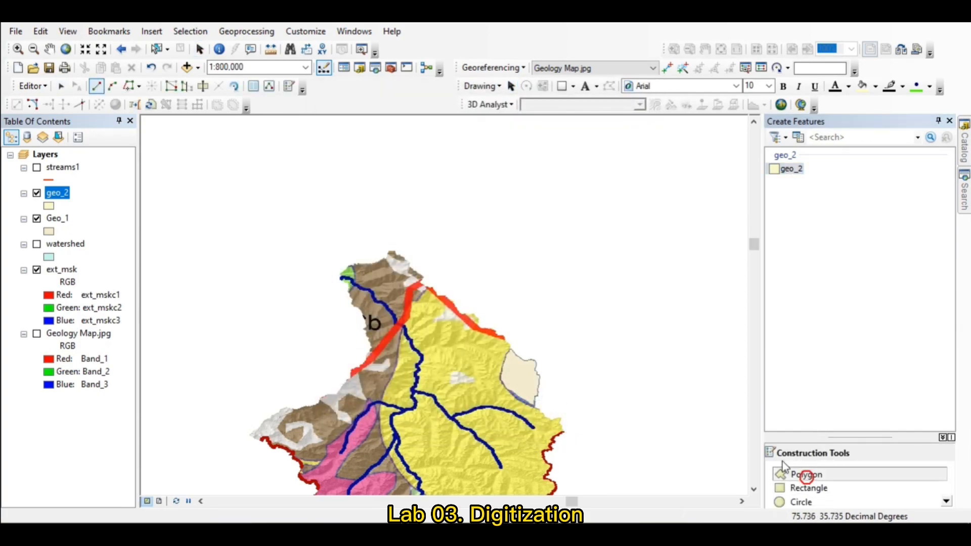
left_click(753, 489)
scroll(220, 383, "up", 5)
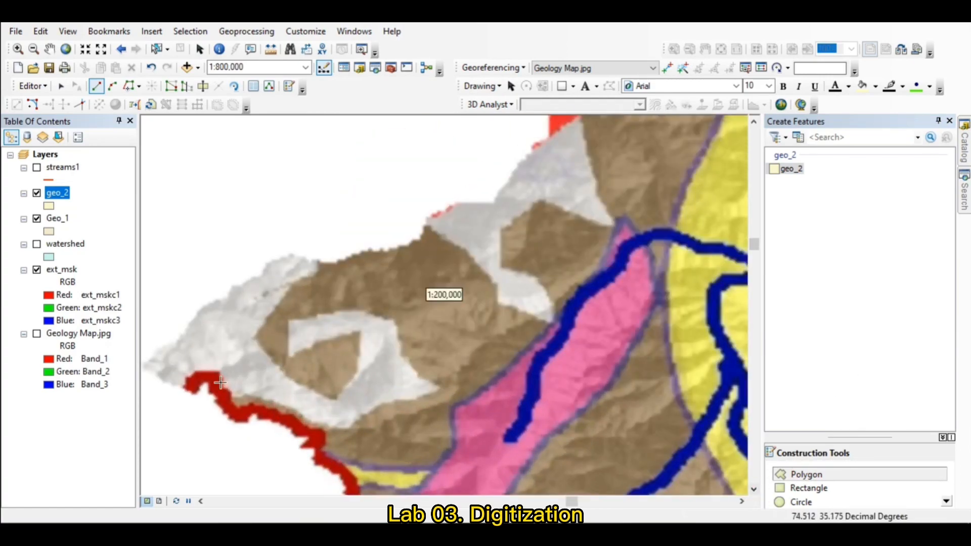
left_click(218, 381)
left_click(204, 379)
left_click(190, 386)
left_click(180, 391)
left_click(154, 383)
left_click(149, 371)
left_click(164, 359)
left_click(185, 344)
left_click(199, 331)
left_click(206, 322)
left_click(232, 300)
left_click(243, 294)
left_click(255, 284)
left_click(268, 277)
left_click(279, 267)
left_click(288, 263)
left_click(303, 264)
left_click(318, 272)
left_click(290, 295)
left_click(280, 303)
left_click(271, 320)
left_click(262, 335)
left_click(257, 345)
left_click(262, 358)
left_click(279, 376)
left_click(289, 384)
left_click(309, 394)
left_click(321, 401)
left_click(340, 396)
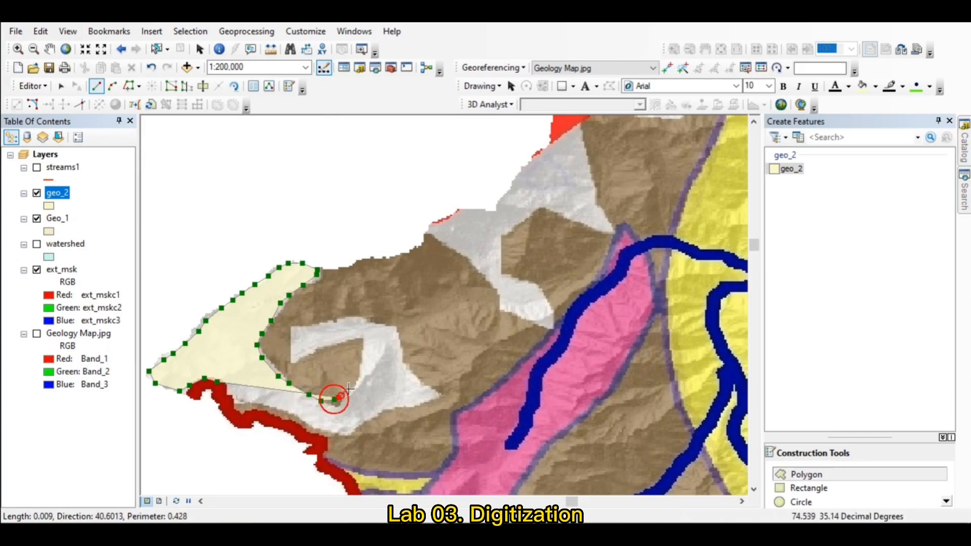
left_click(350, 386)
left_click(359, 376)
left_click(359, 365)
left_click(359, 343)
left_click(345, 342)
left_click(327, 348)
left_click(312, 355)
left_click(292, 364)
left_click(286, 349)
left_click(287, 338)
left_click(299, 328)
left_click(322, 326)
left_click(345, 322)
left_click(367, 322)
left_click(393, 333)
left_click(402, 348)
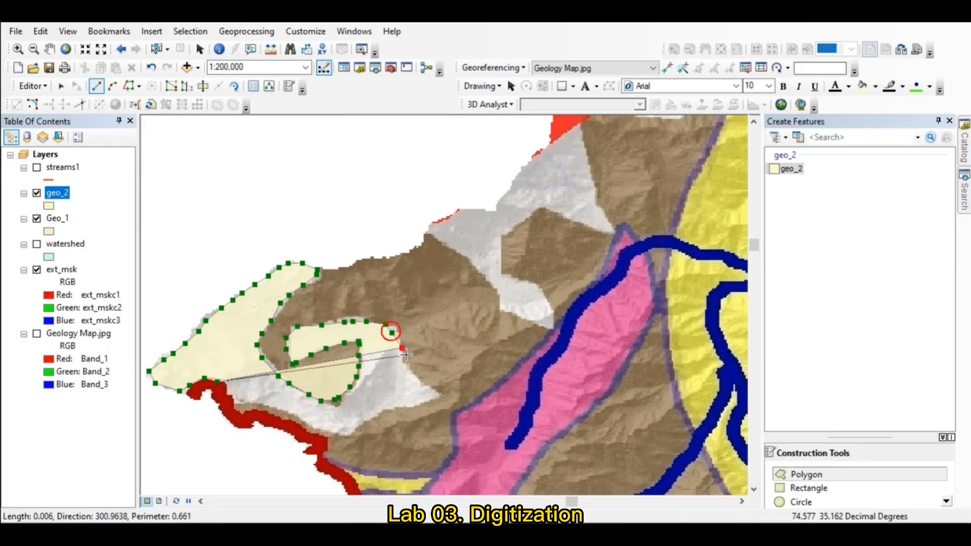
left_click(410, 360)
left_click(426, 383)
left_click(438, 392)
left_click(419, 402)
left_click(384, 411)
left_click(357, 432)
left_click(339, 438)
left_click(314, 436)
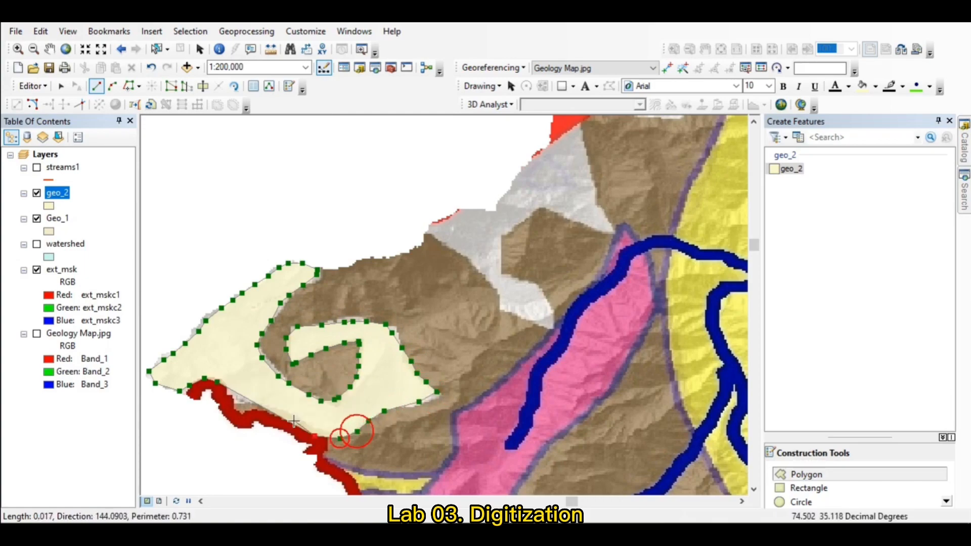
left_click(292, 419)
left_click(276, 413)
left_click(252, 408)
left_click(241, 403)
left_click(217, 383)
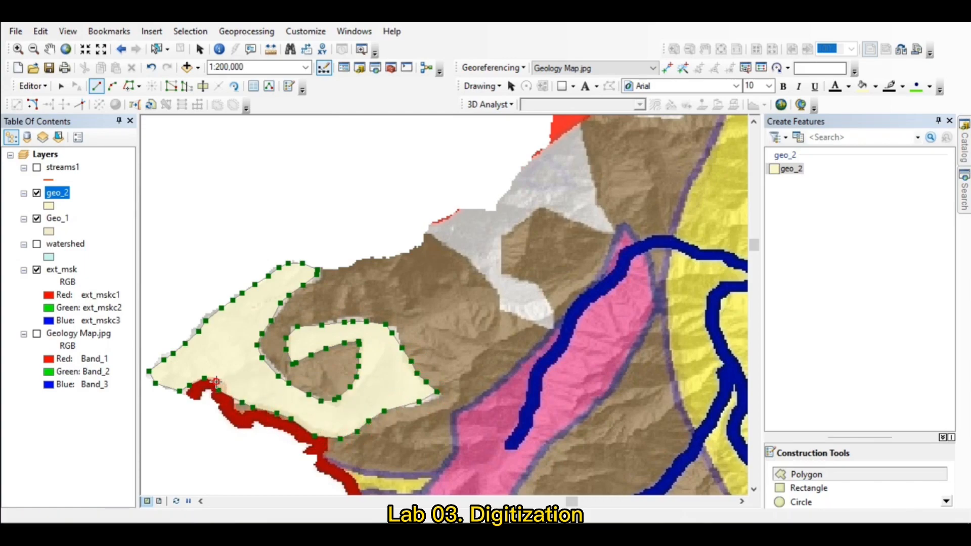
double_click(217, 383)
Trace the southwestern edge of the next light grey unit to the northeast as a narrow geo_2 polygon.
left_click(502, 308)
left_click(494, 288)
left_click(482, 277)
left_click(469, 267)
left_click(460, 256)
double_click(433, 233)
Trace the rest of that light grey unit around its northern, eastern and inner edges, closing the geo_2 polygon at the narrow sliver's southern end.
left_click(440, 224)
left_click(453, 216)
left_click(464, 209)
left_click(481, 210)
left_click(491, 210)
left_click(507, 193)
left_click(518, 180)
left_click(538, 156)
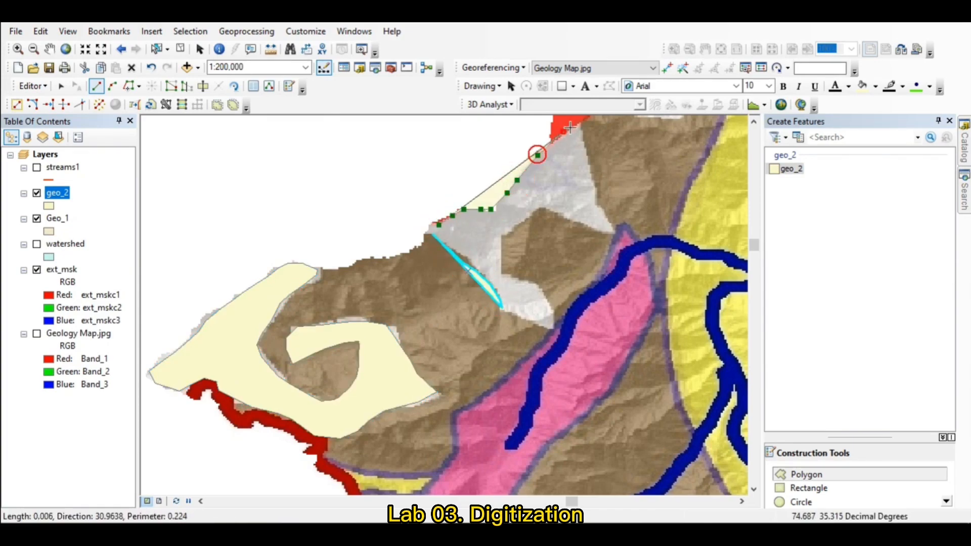
left_click(573, 127)
left_click(579, 150)
left_click(583, 165)
left_click(591, 179)
left_click(604, 196)
left_click(610, 218)
left_click(585, 232)
left_click(555, 217)
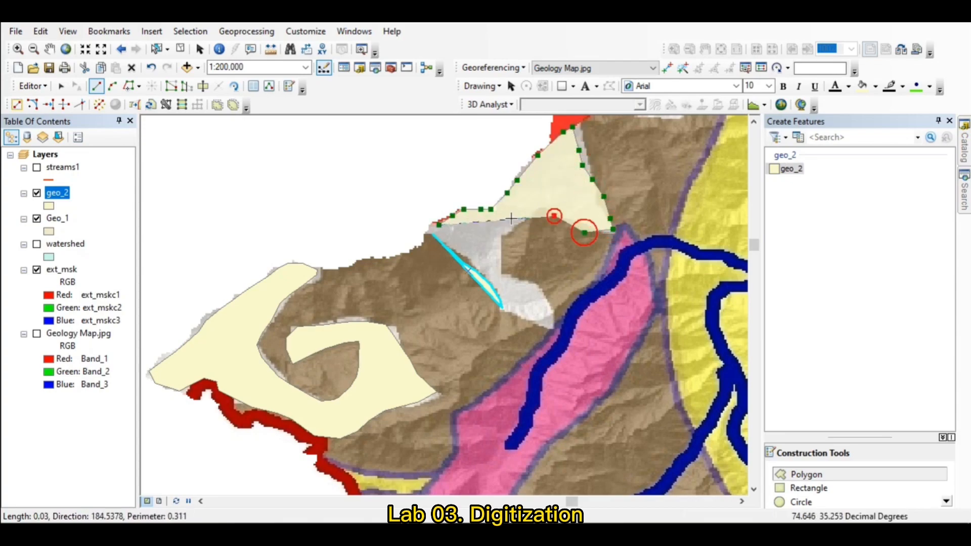
left_click(504, 227)
left_click(493, 263)
left_click(523, 276)
left_click(542, 291)
left_click(556, 312)
left_click(548, 326)
left_click(528, 319)
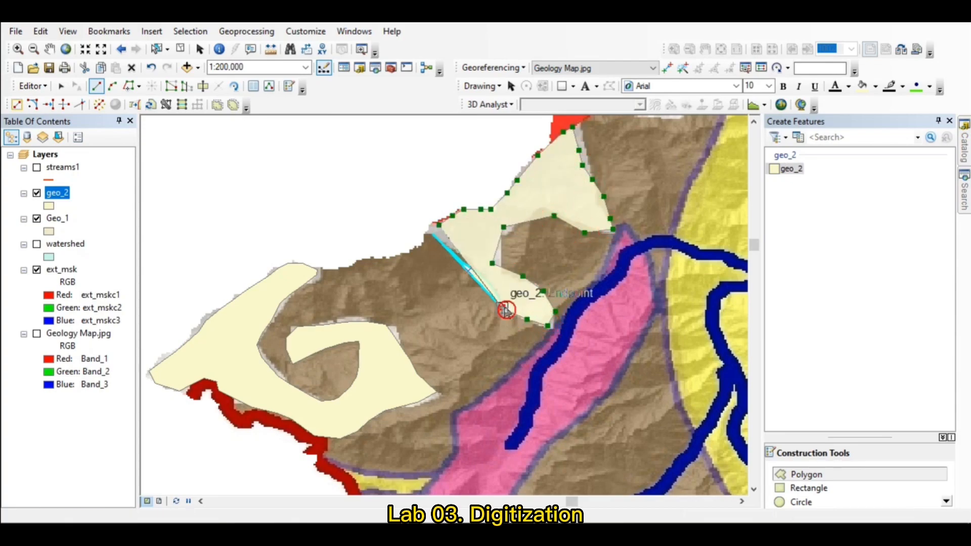
double_click(502, 310)
Trace the light grey strip at the map's northern tip as another closed geo_2 polygon.
scroll(651, 291, "down", 5)
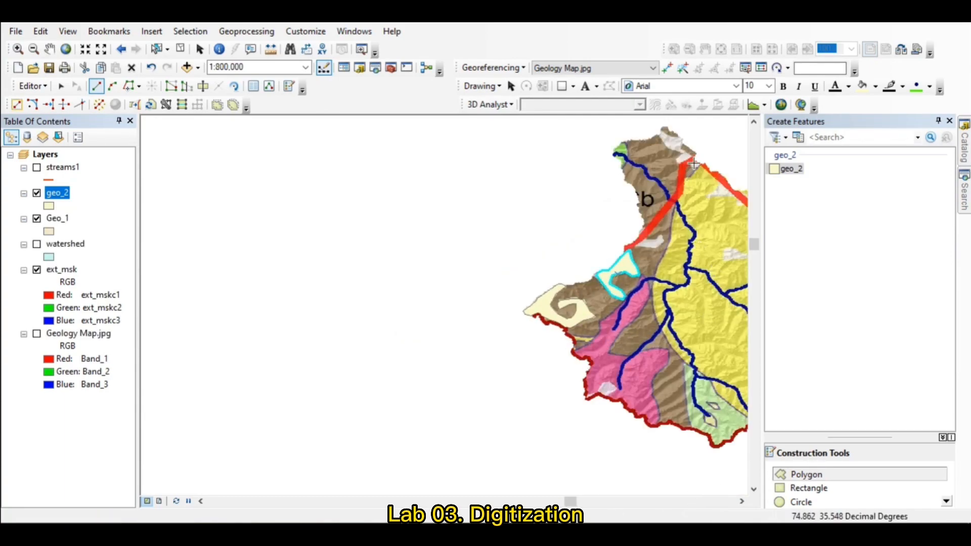
left_click(697, 169)
left_click(689, 168)
left_click(680, 154)
left_click(668, 146)
left_click(662, 142)
left_click(661, 128)
left_click(677, 136)
double_click(689, 157)
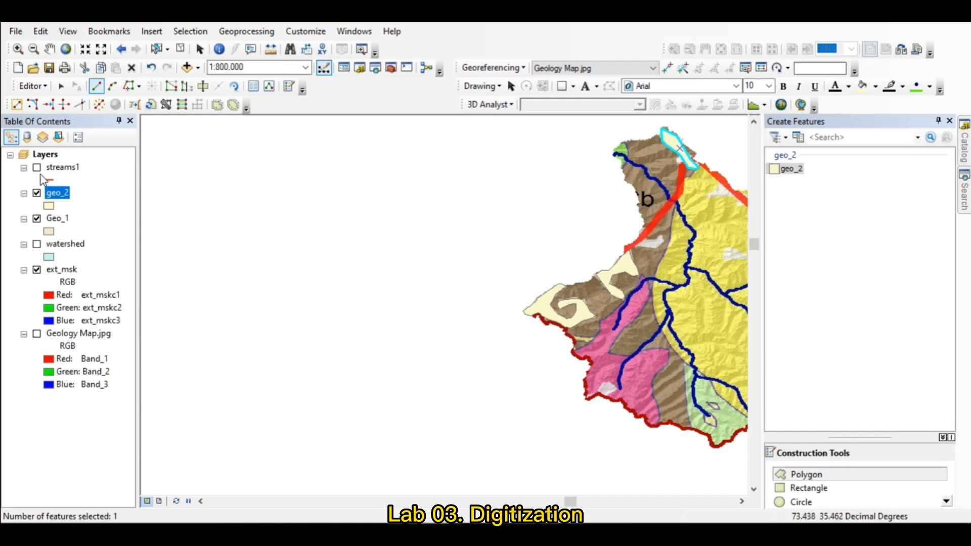
Stop the edit session and save the geo_2 edits.
left_click(32, 86)
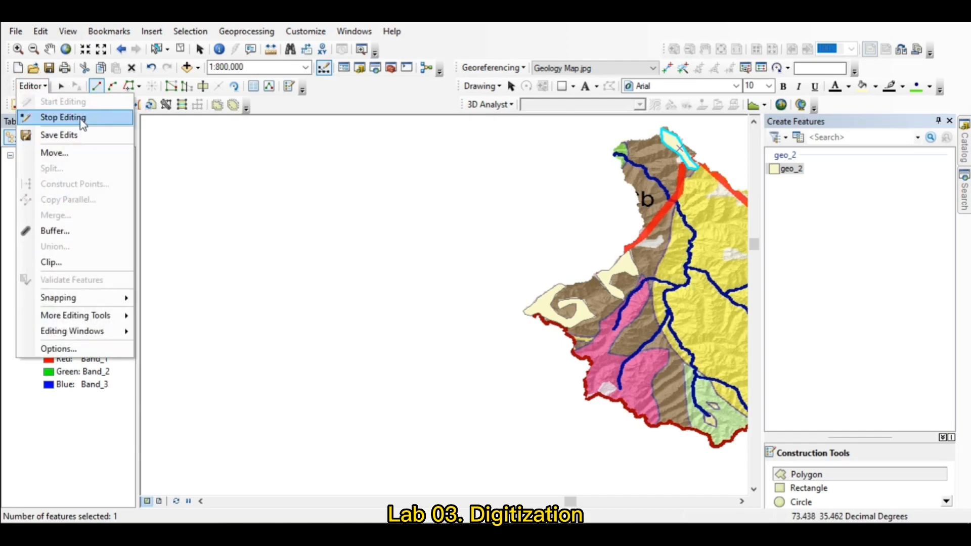
left_click(63, 117)
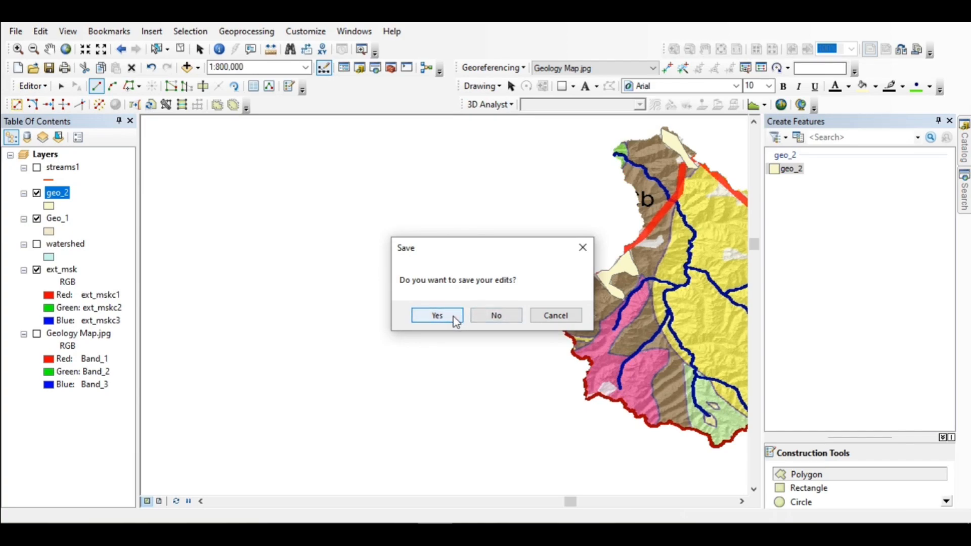
left_click(437, 315)
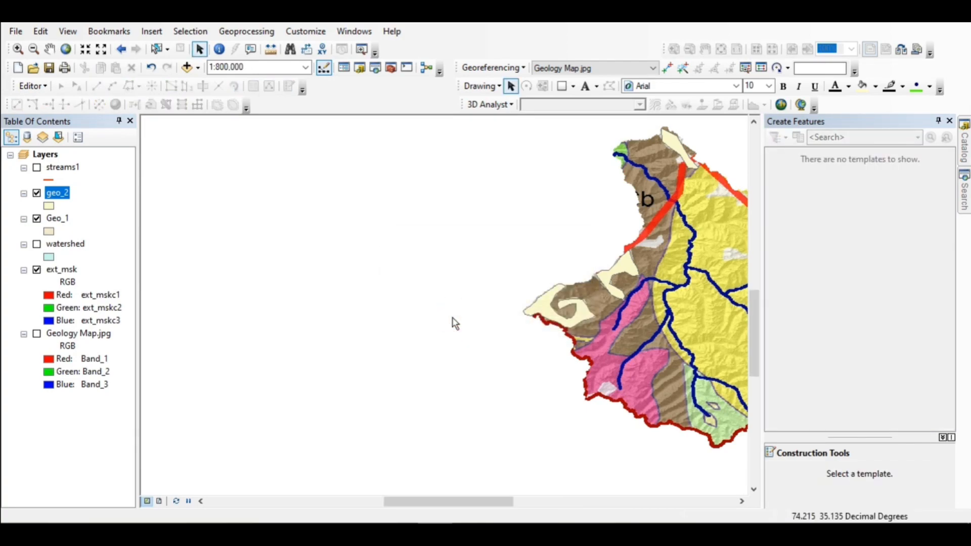
Examine how closely the northern geo_2 polygon follows the grey strip, and view the whole map.
left_click_drag(462, 503, 511, 503)
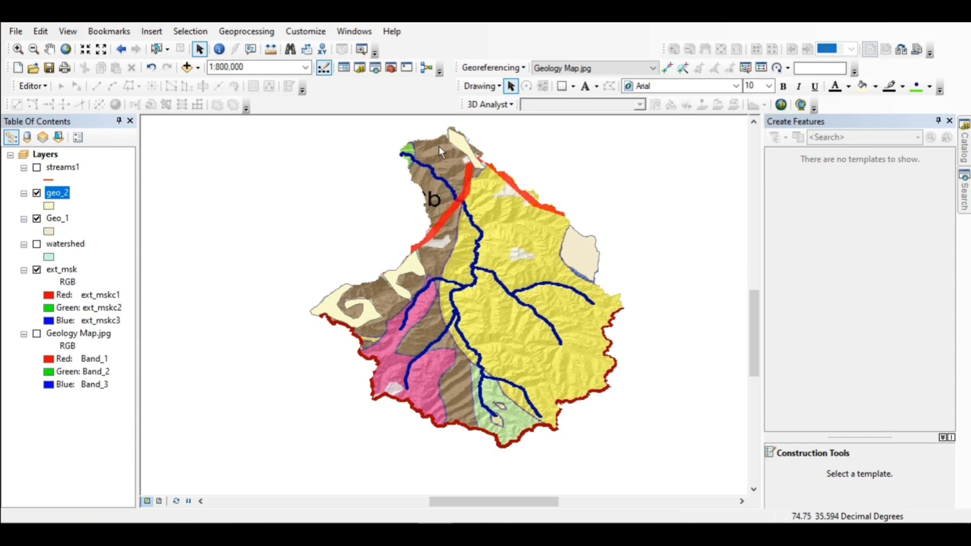
scroll(450, 142, "up", 5)
scroll(460, 147, "up", 2)
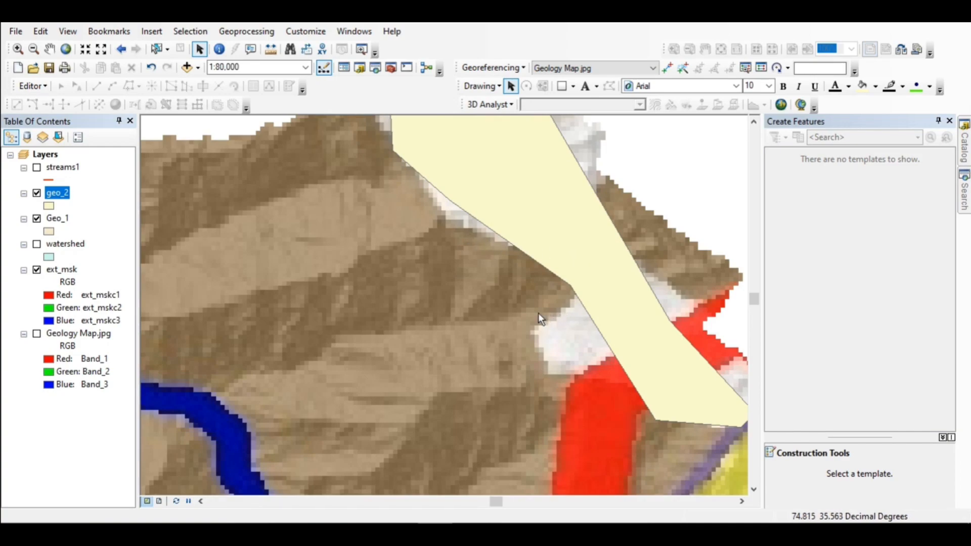
scroll(574, 304, "down", 5)
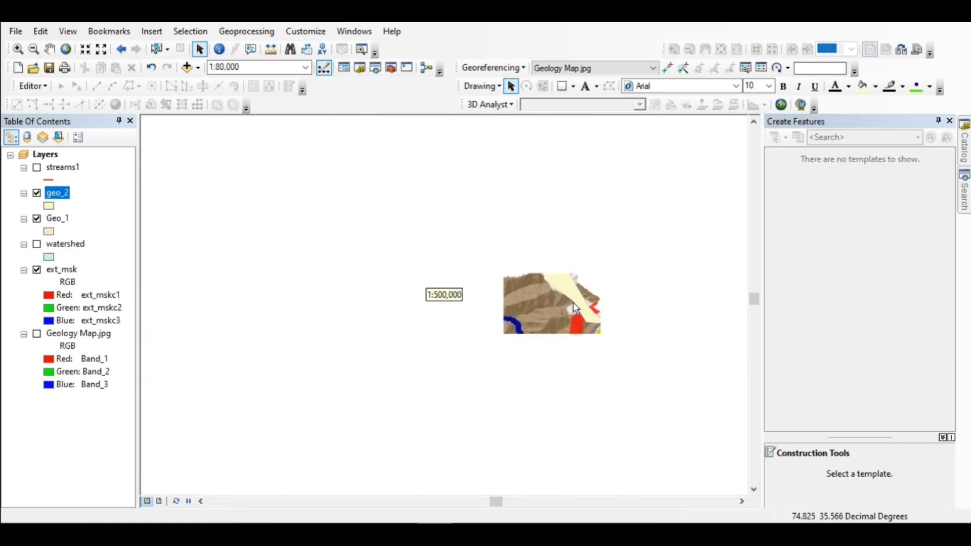
scroll(574, 304, "down", 1)
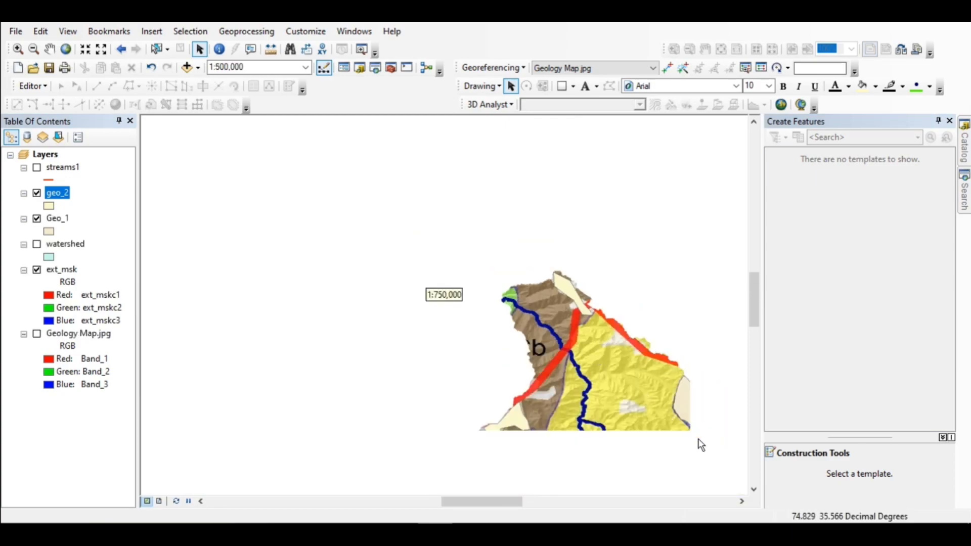
left_click(755, 489)
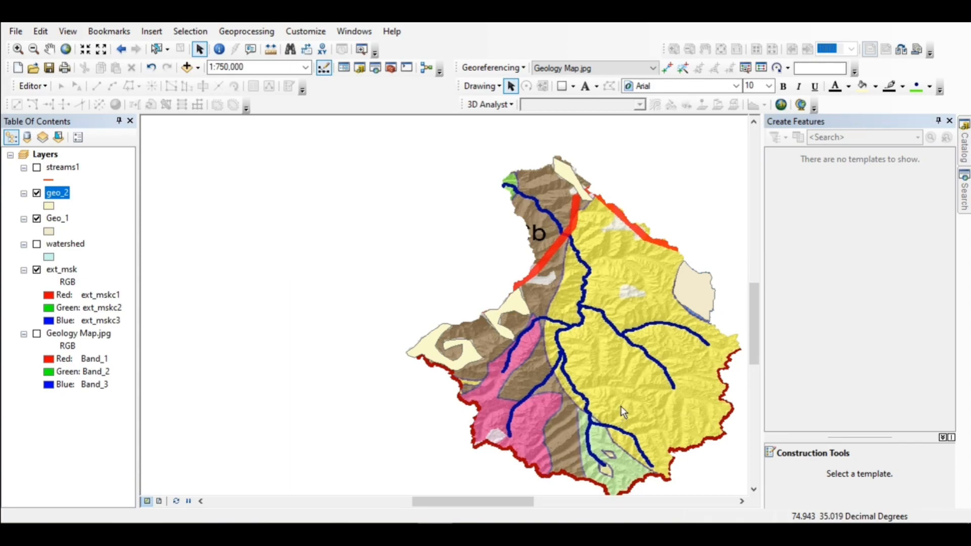
Save the map document as an ArcMap Document named digitization in the Lab 3 folder.
left_click(9, 32)
left_click(10, 32)
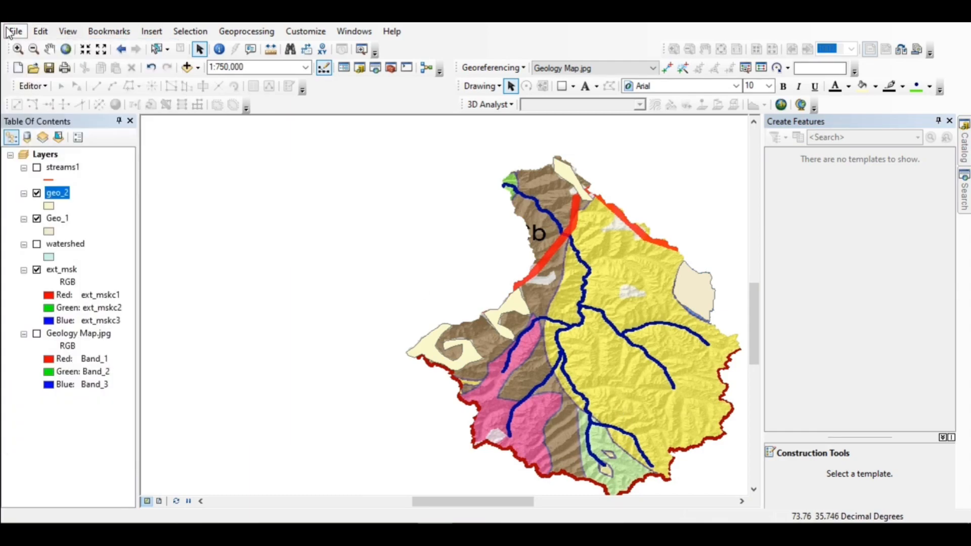
left_click(10, 31)
left_click(38, 80)
left_click(16, 34)
left_click(37, 95)
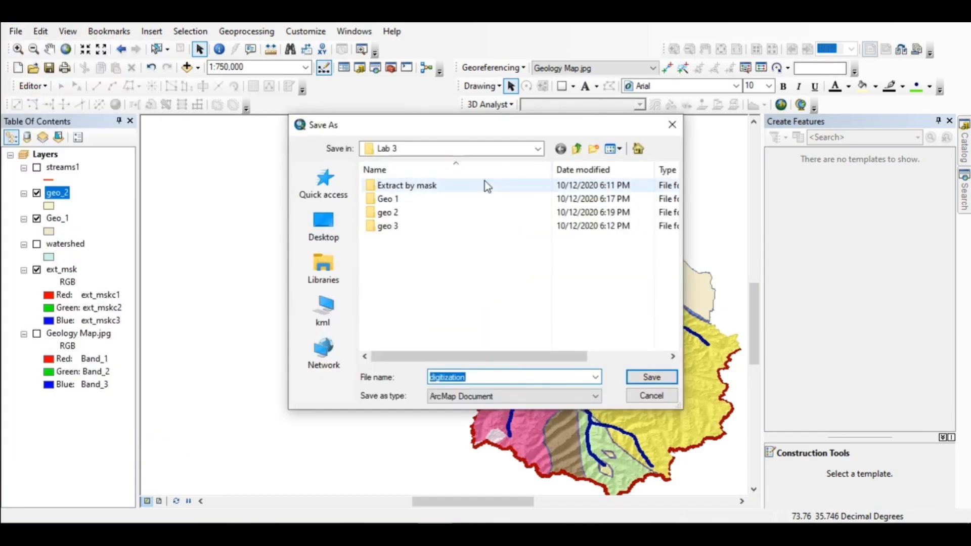
left_click(629, 377)
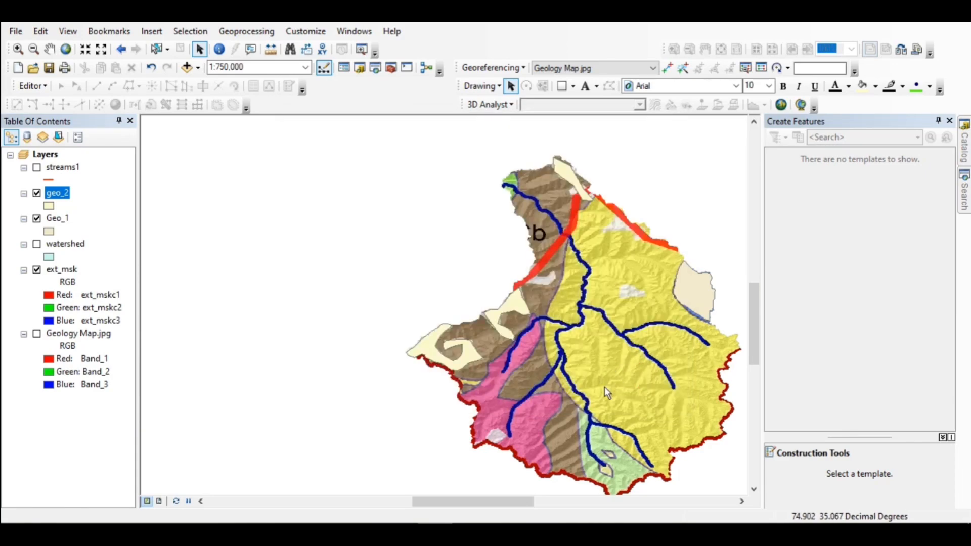